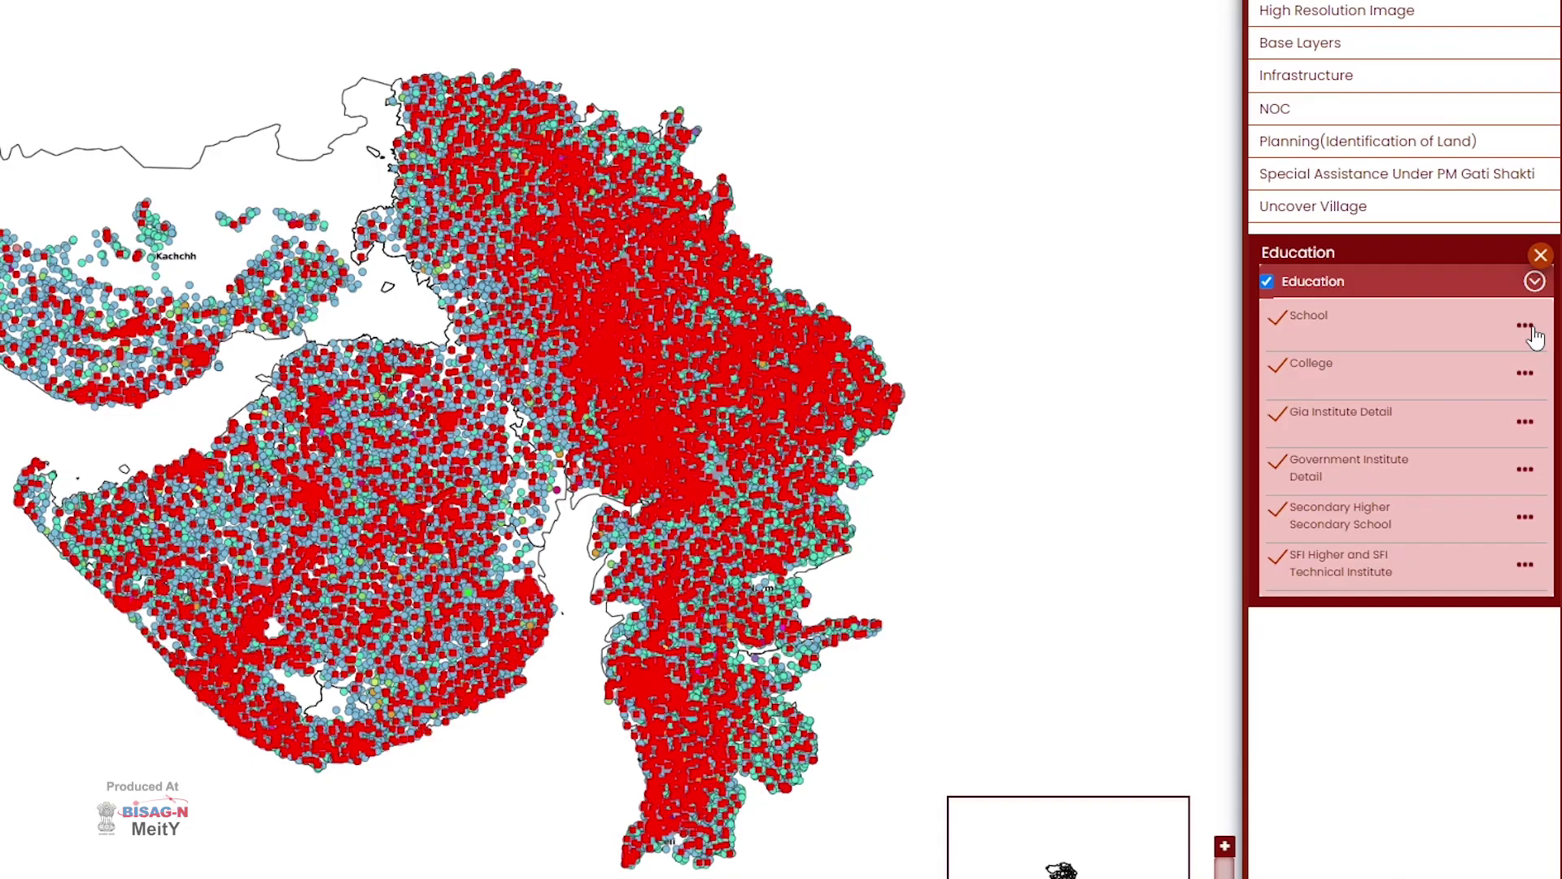
Look through the School layer's options, then select Education under Departments.
left_click(1526, 326)
key("Down")
key("Down")
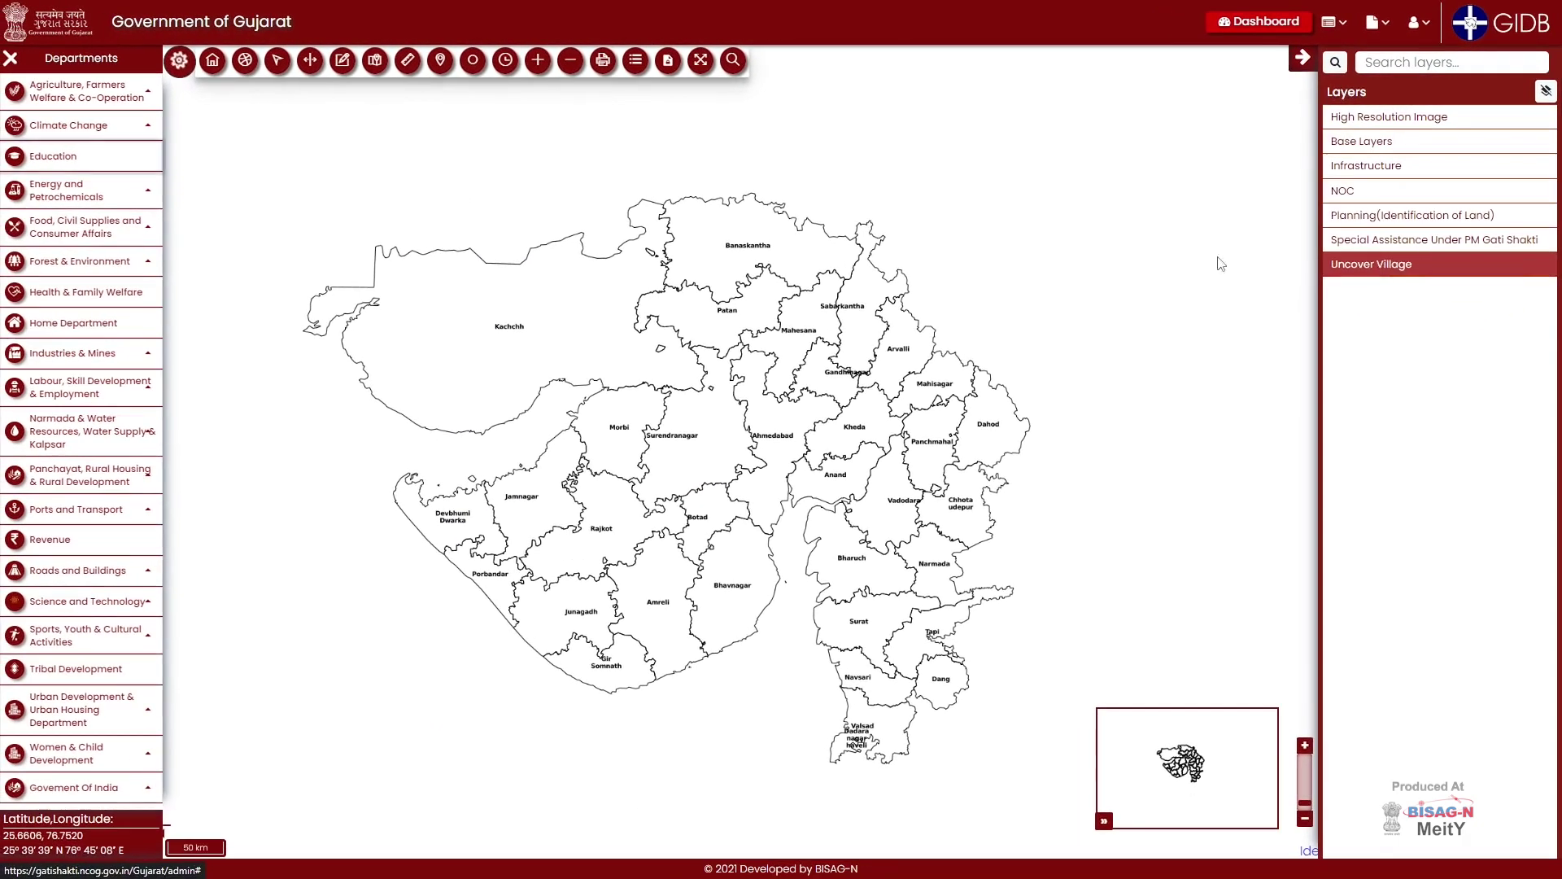
left_click(64, 156)
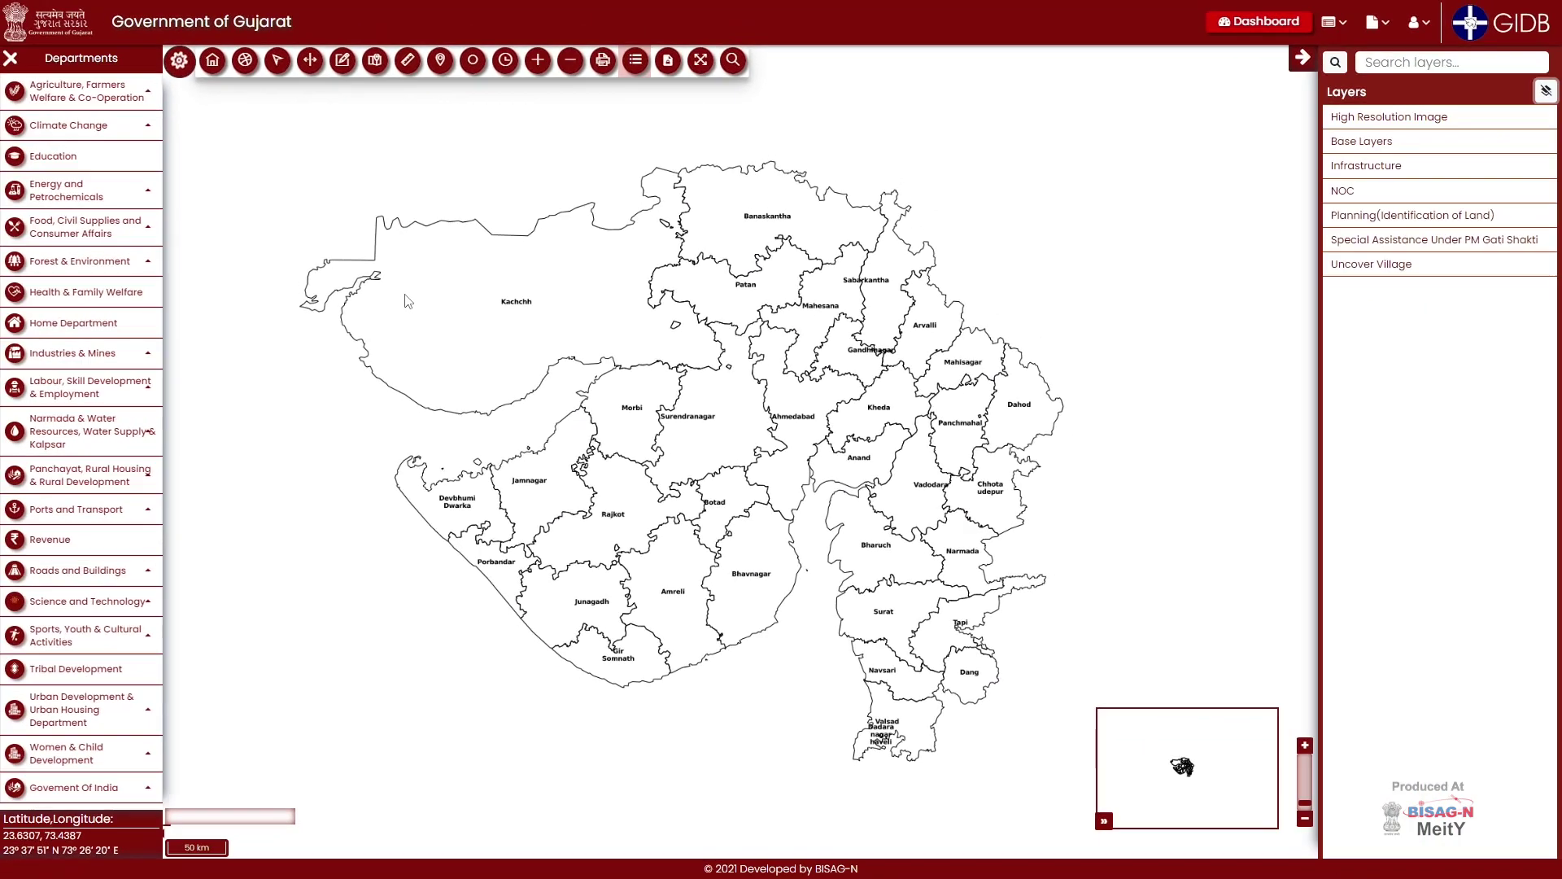
Add the Education group, switch on all its layers, and scroll the legend to see categories.
left_click(93, 156)
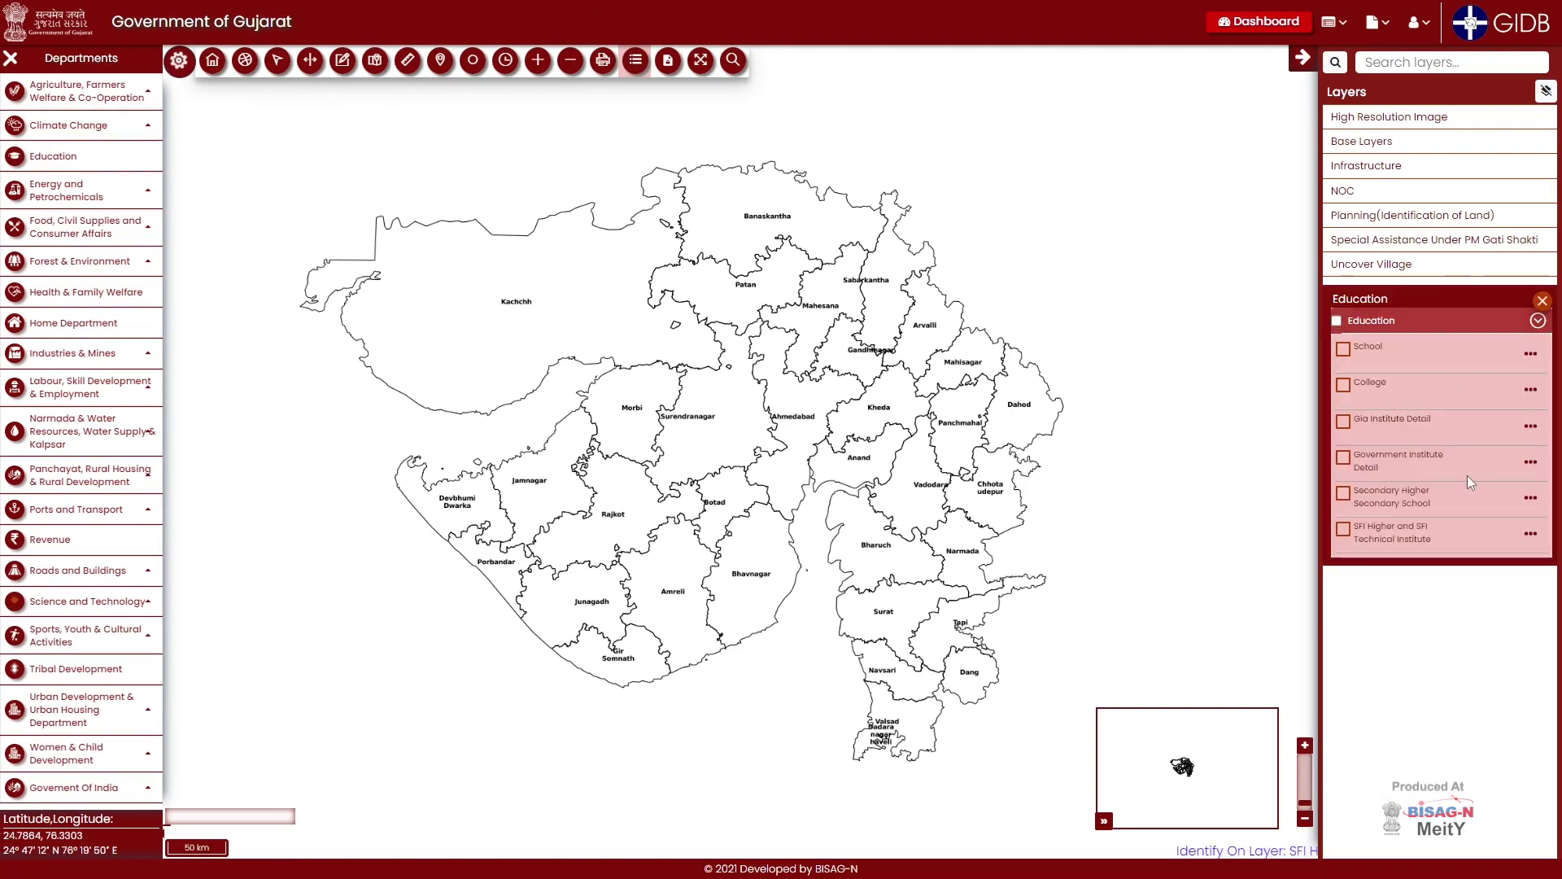
left_click(1337, 321)
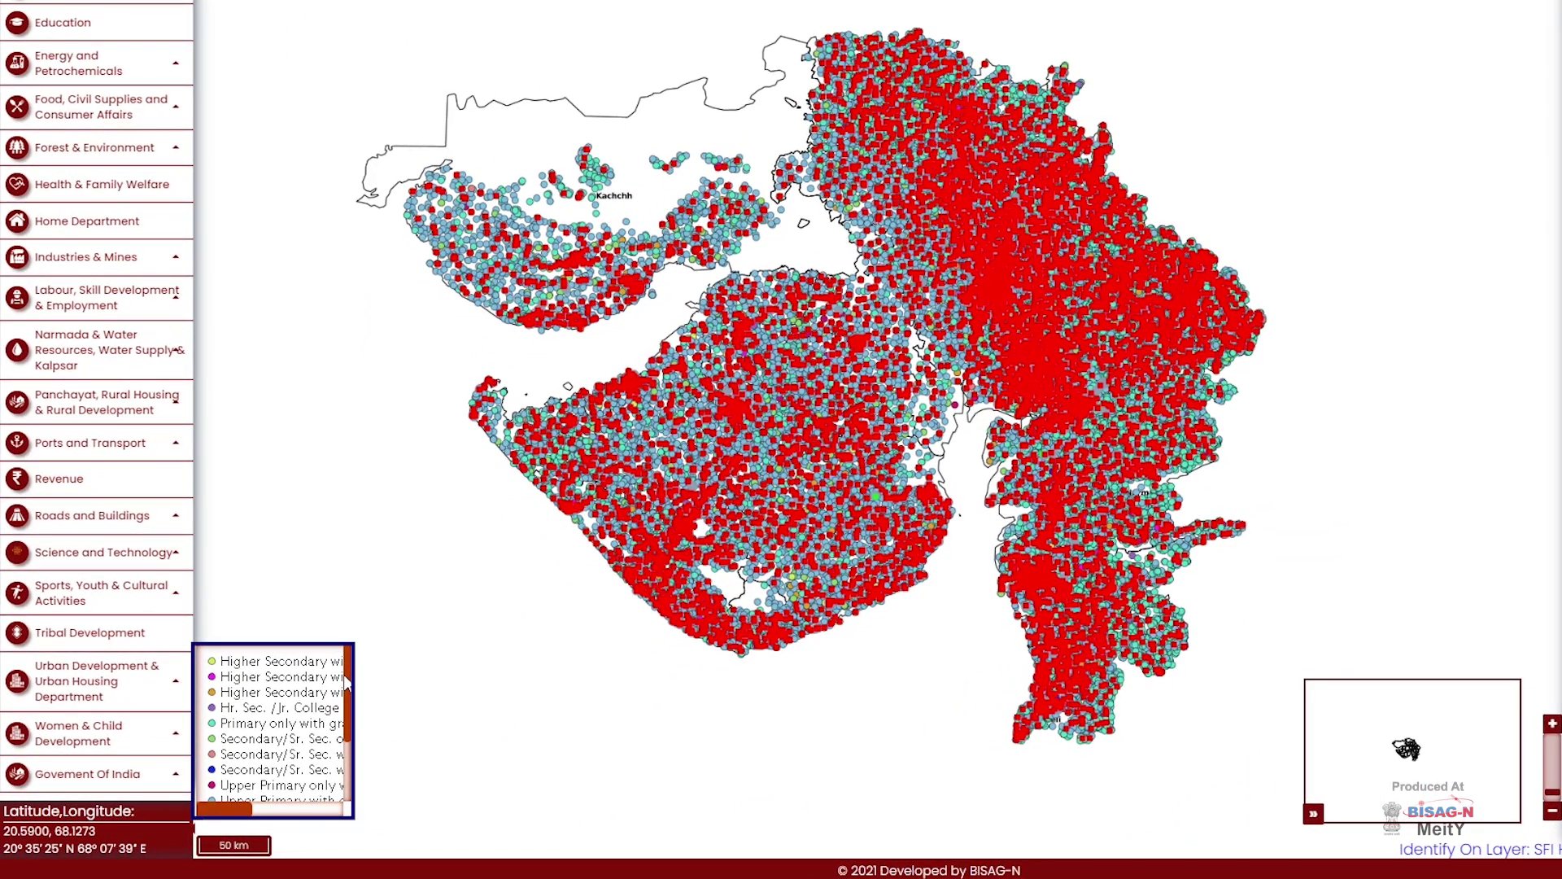
left_click_drag(345, 680, 344, 757)
left_click_drag(246, 808, 325, 812)
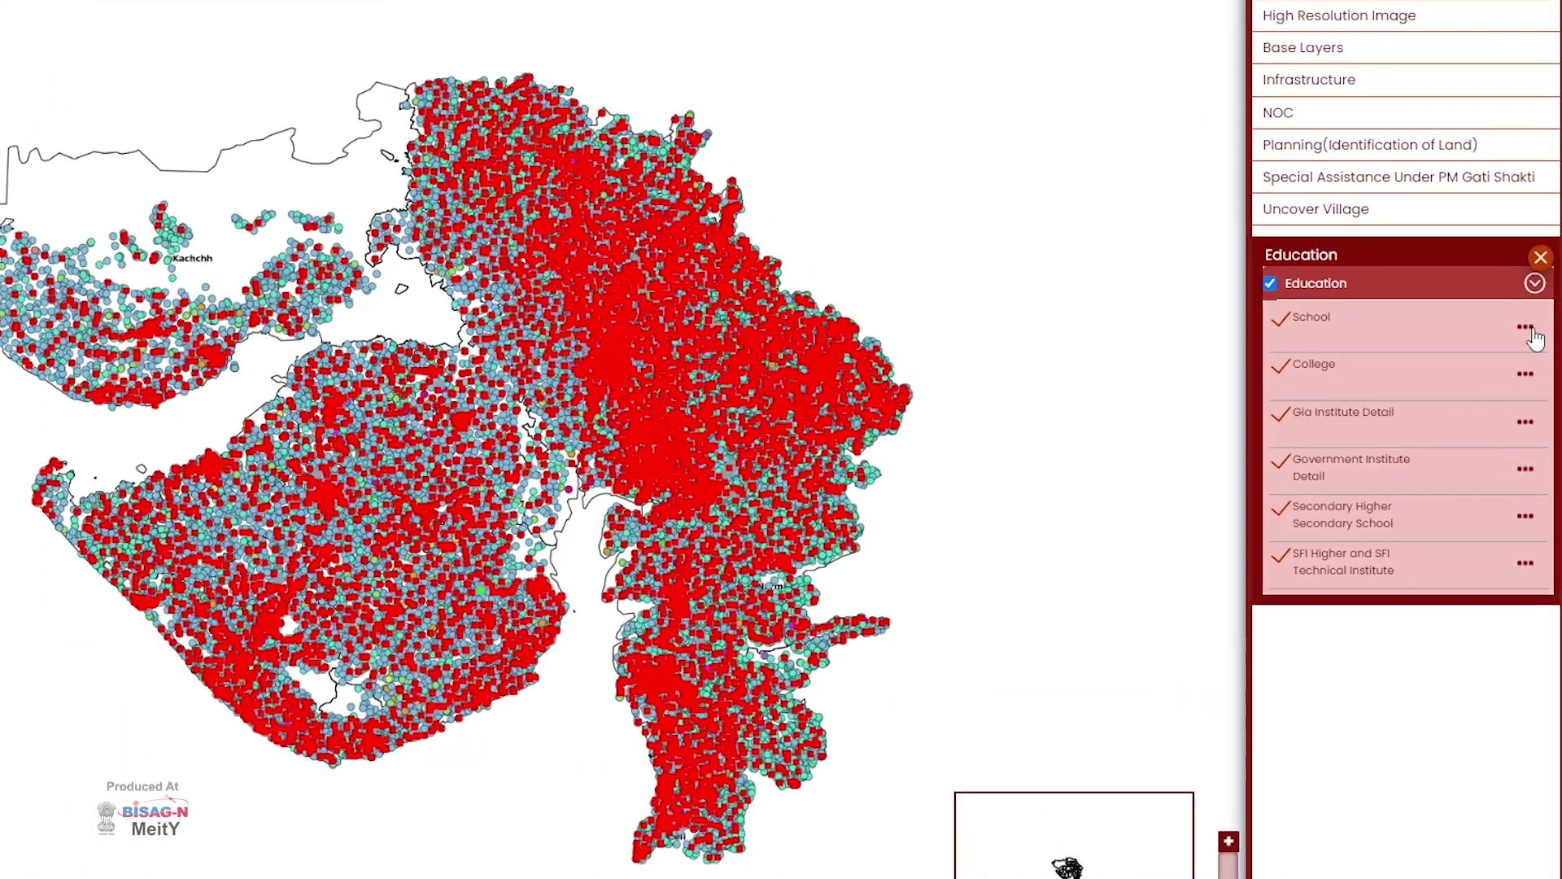
Reach the School attribute table option, then inspect the popup for B. Ed. college Id 1287.
left_click(1533, 356)
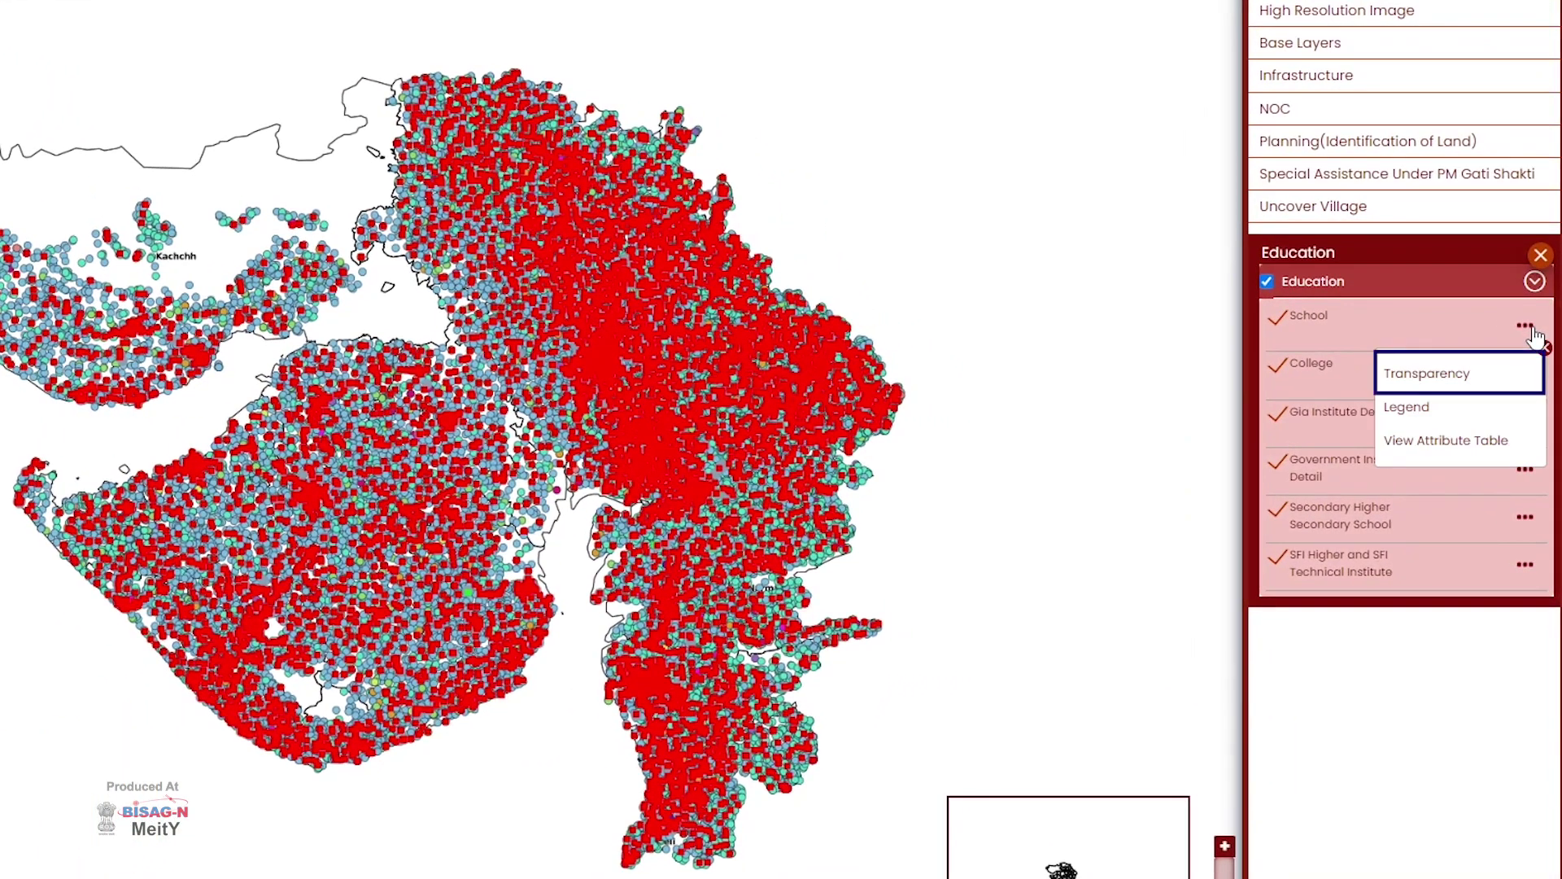
key("Tab")
key("Tab")
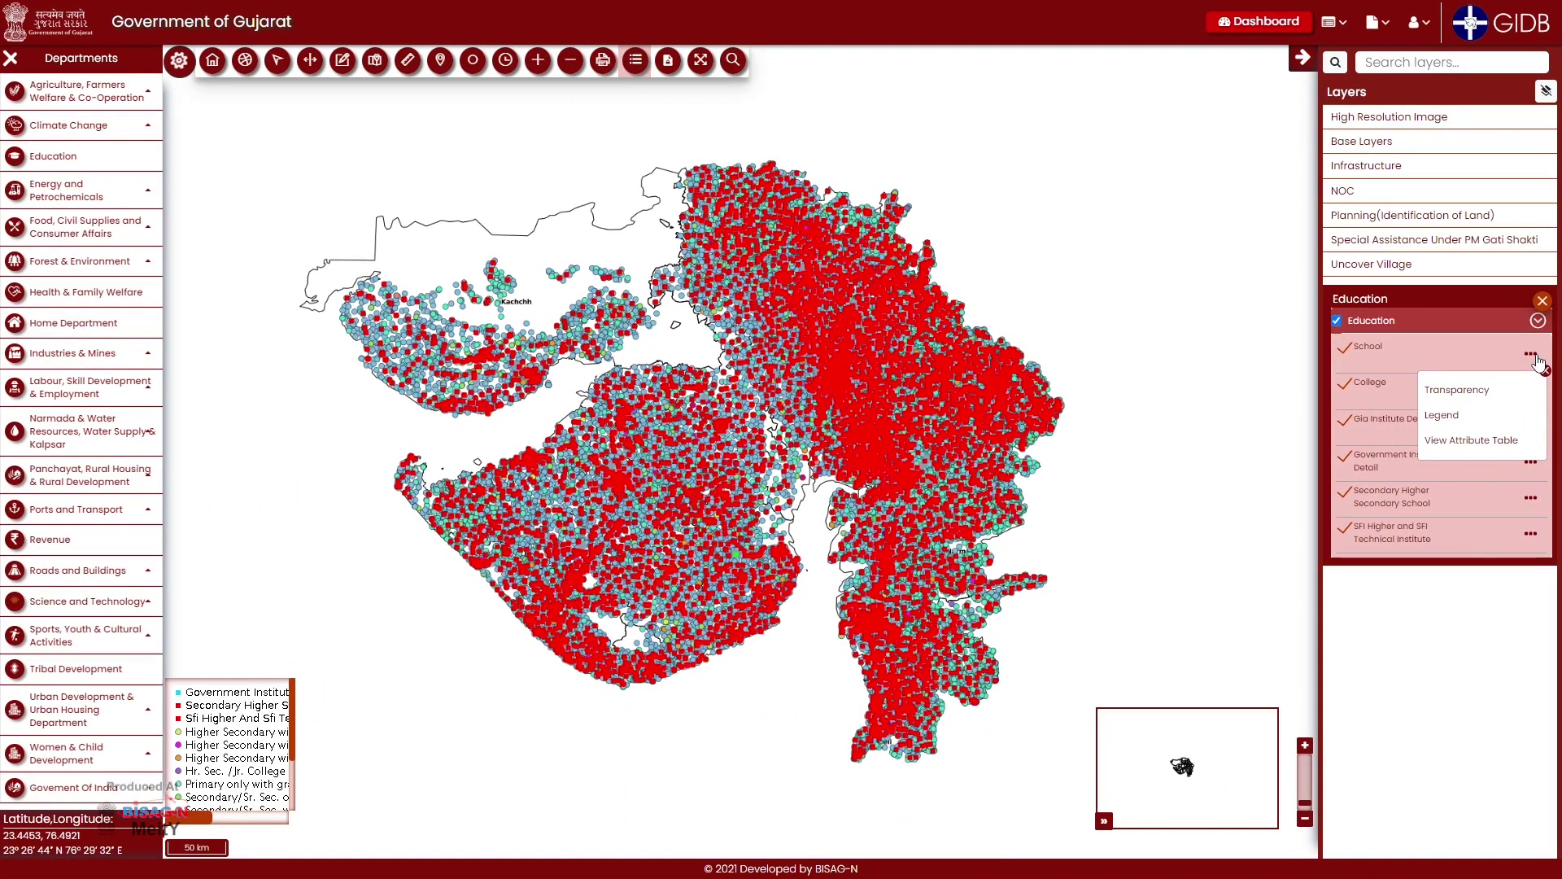
left_click(1057, 488)
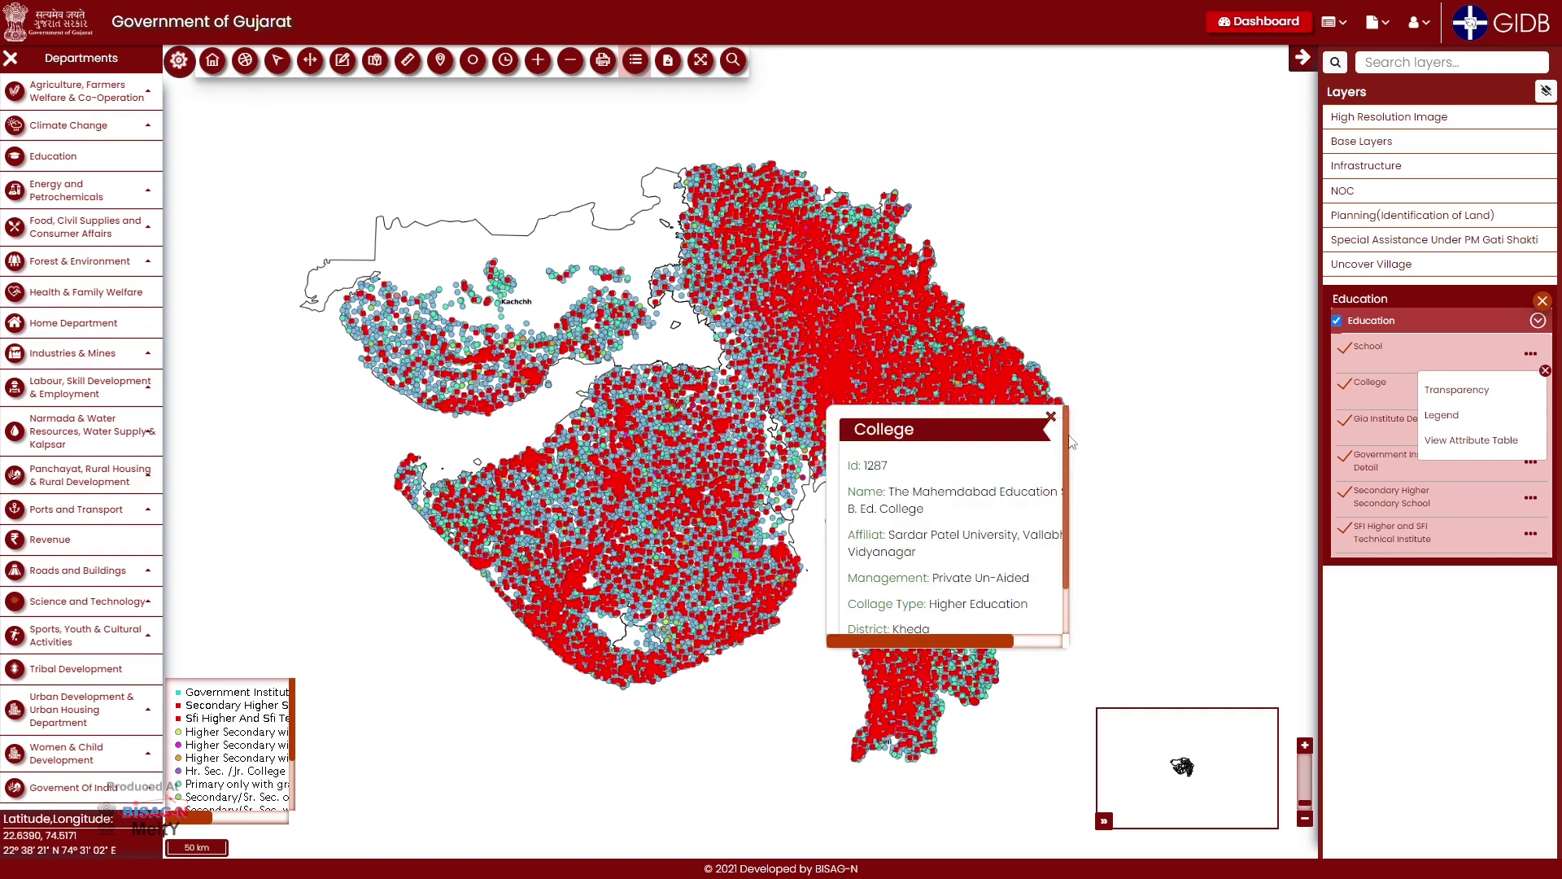
scroll(1068, 494, "down", 1)
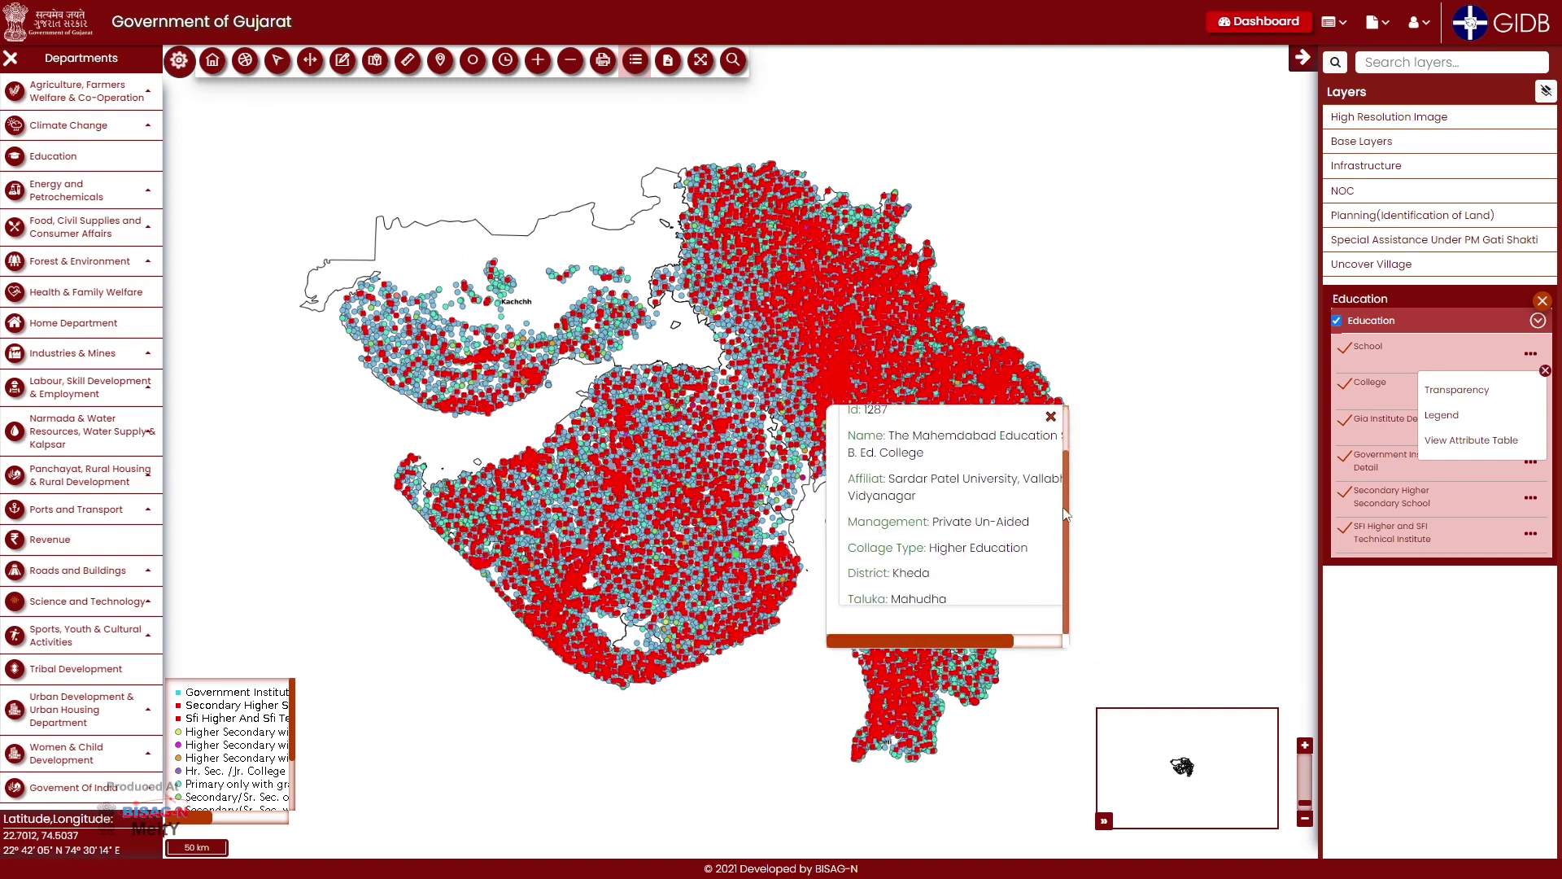
left_click_drag(920, 638, 1009, 633)
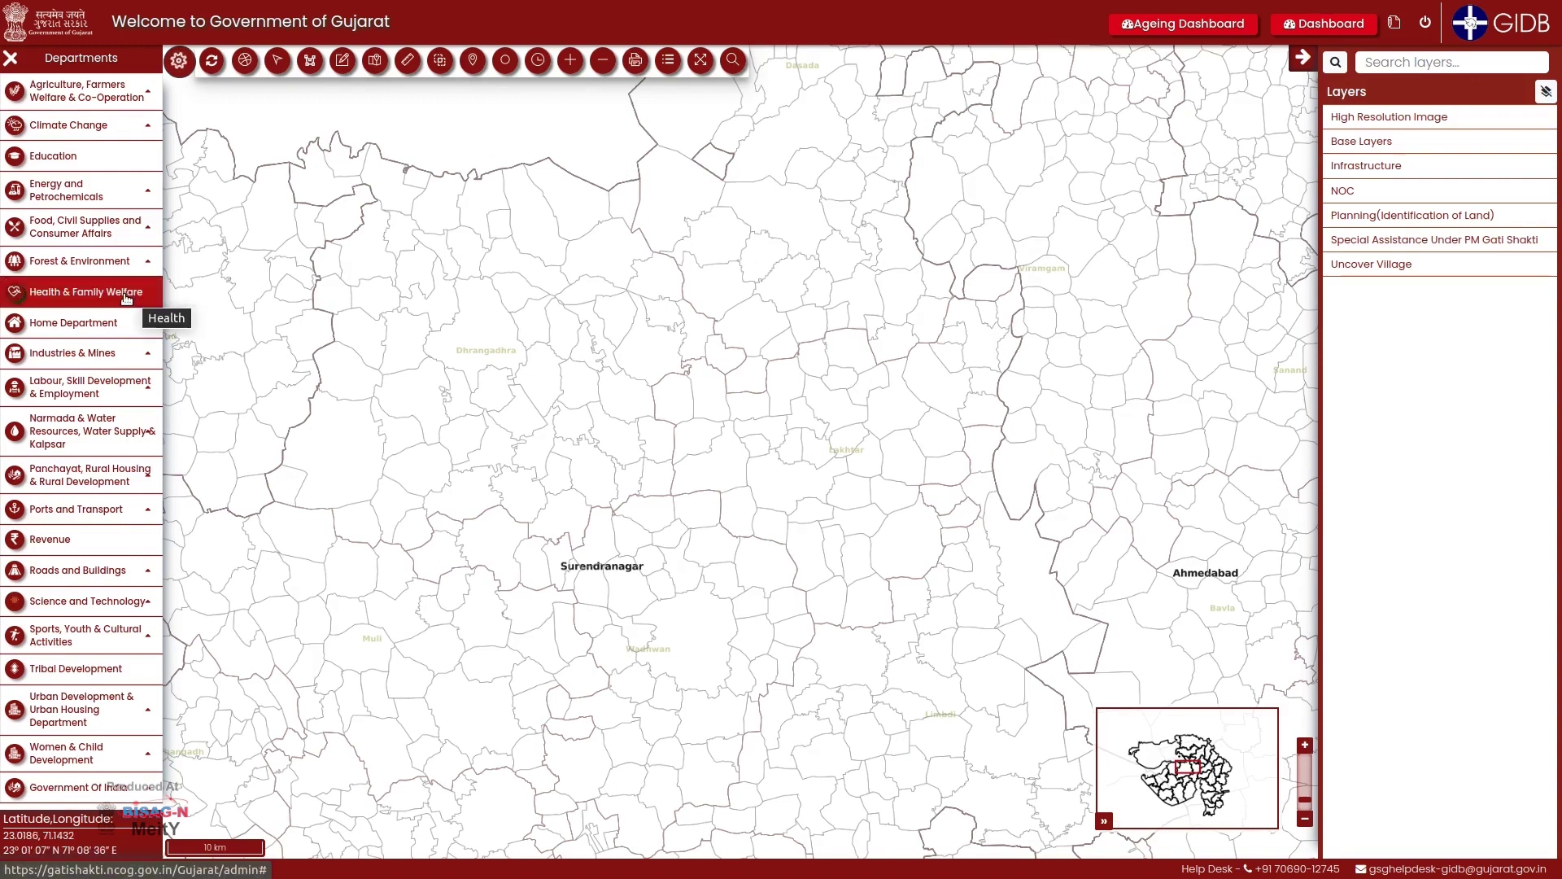
Turn on the Completed Godown layer under Gujarat State Civil Supplies Corporation.
left_click(116, 242)
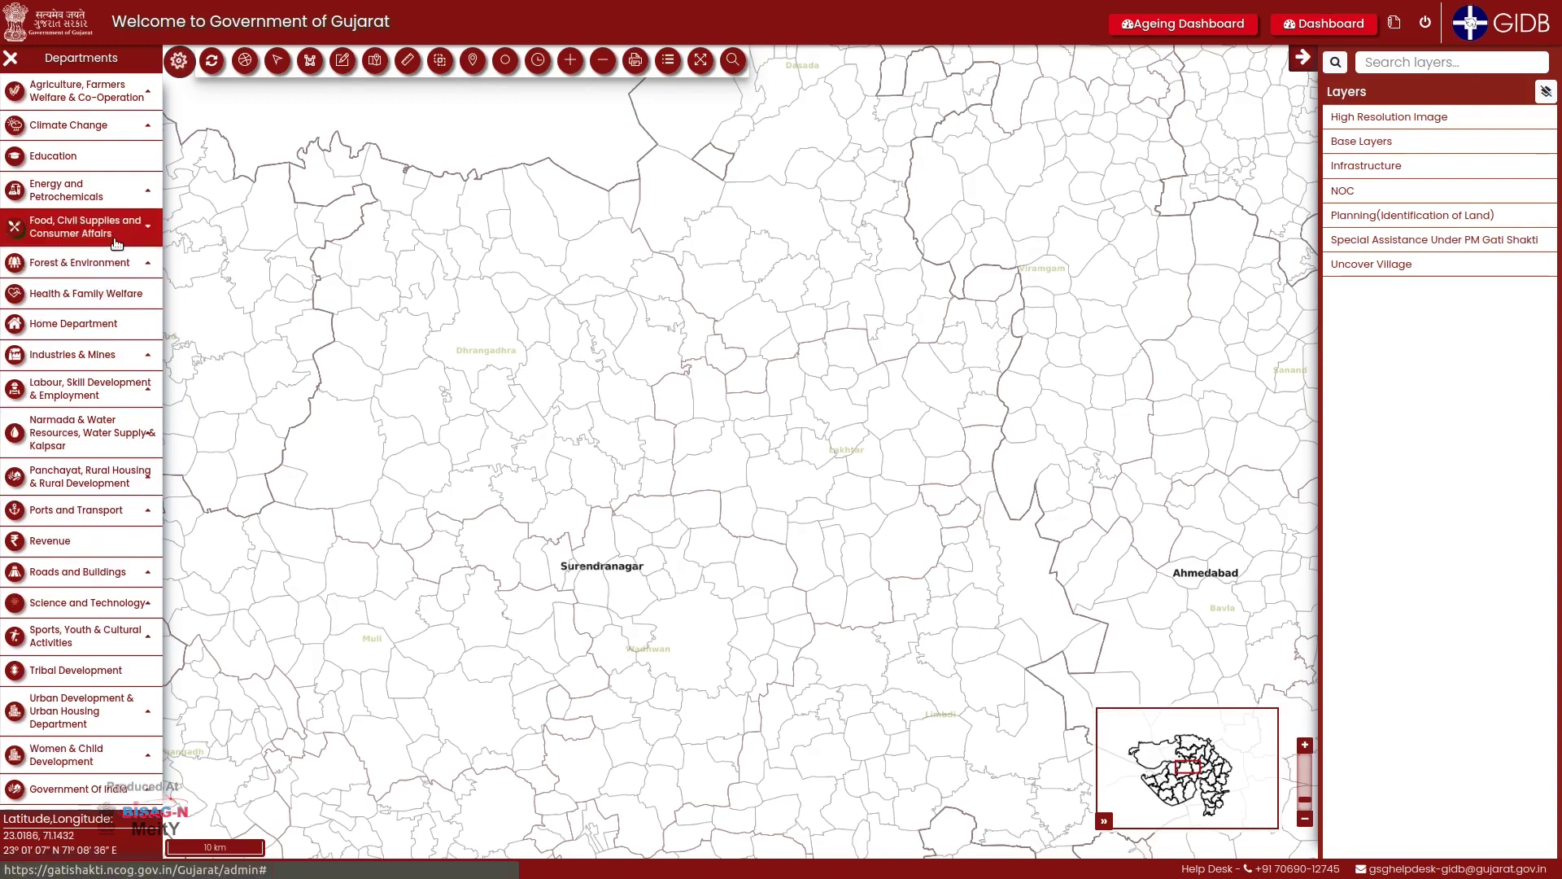
left_click(101, 268)
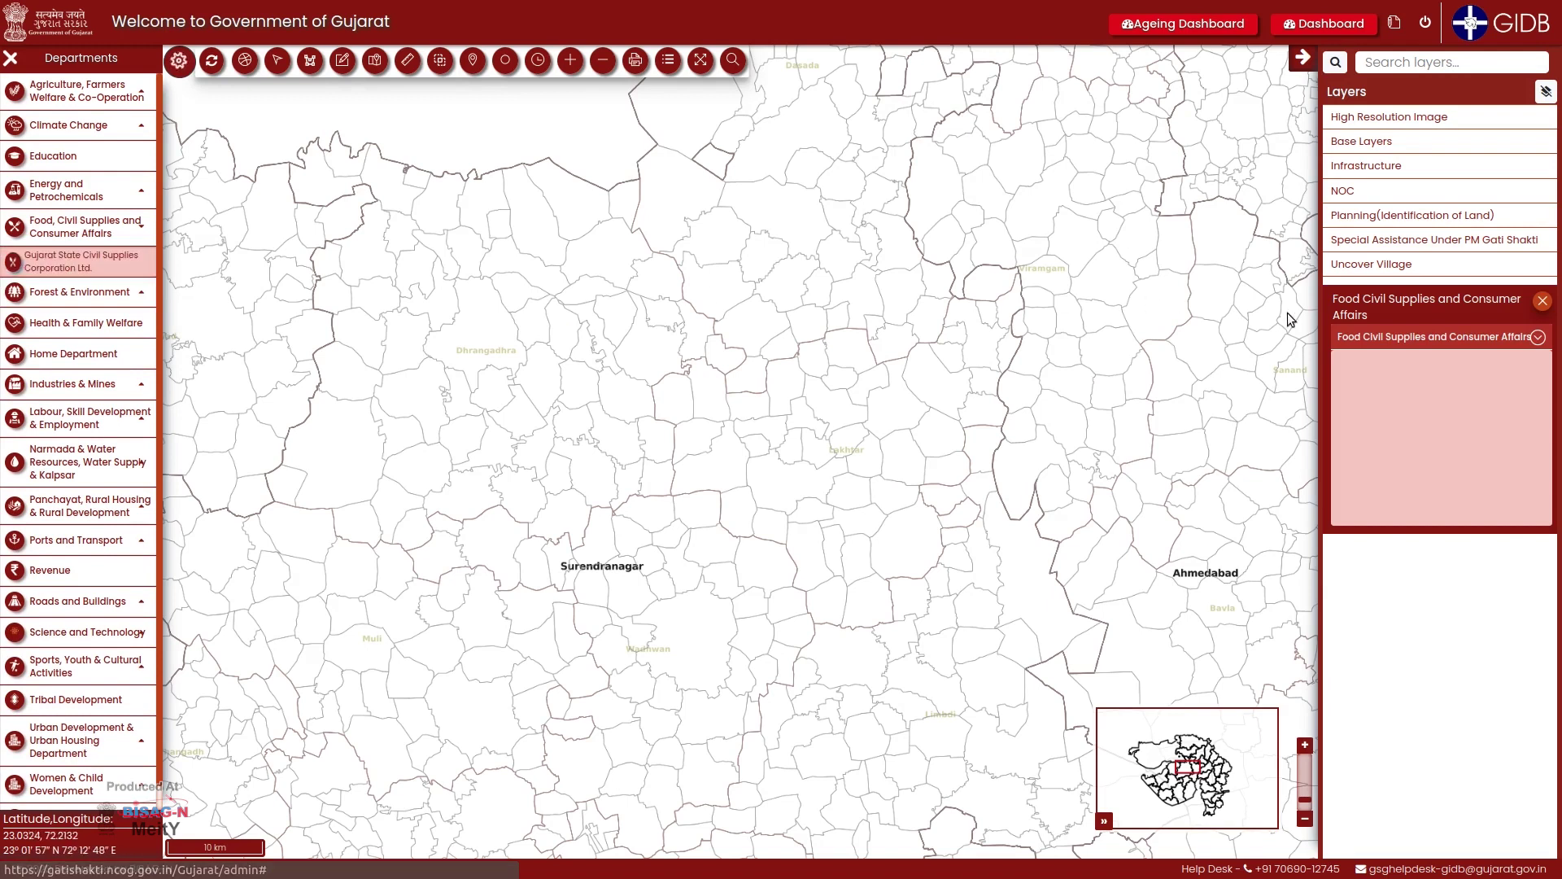
left_click(1496, 340)
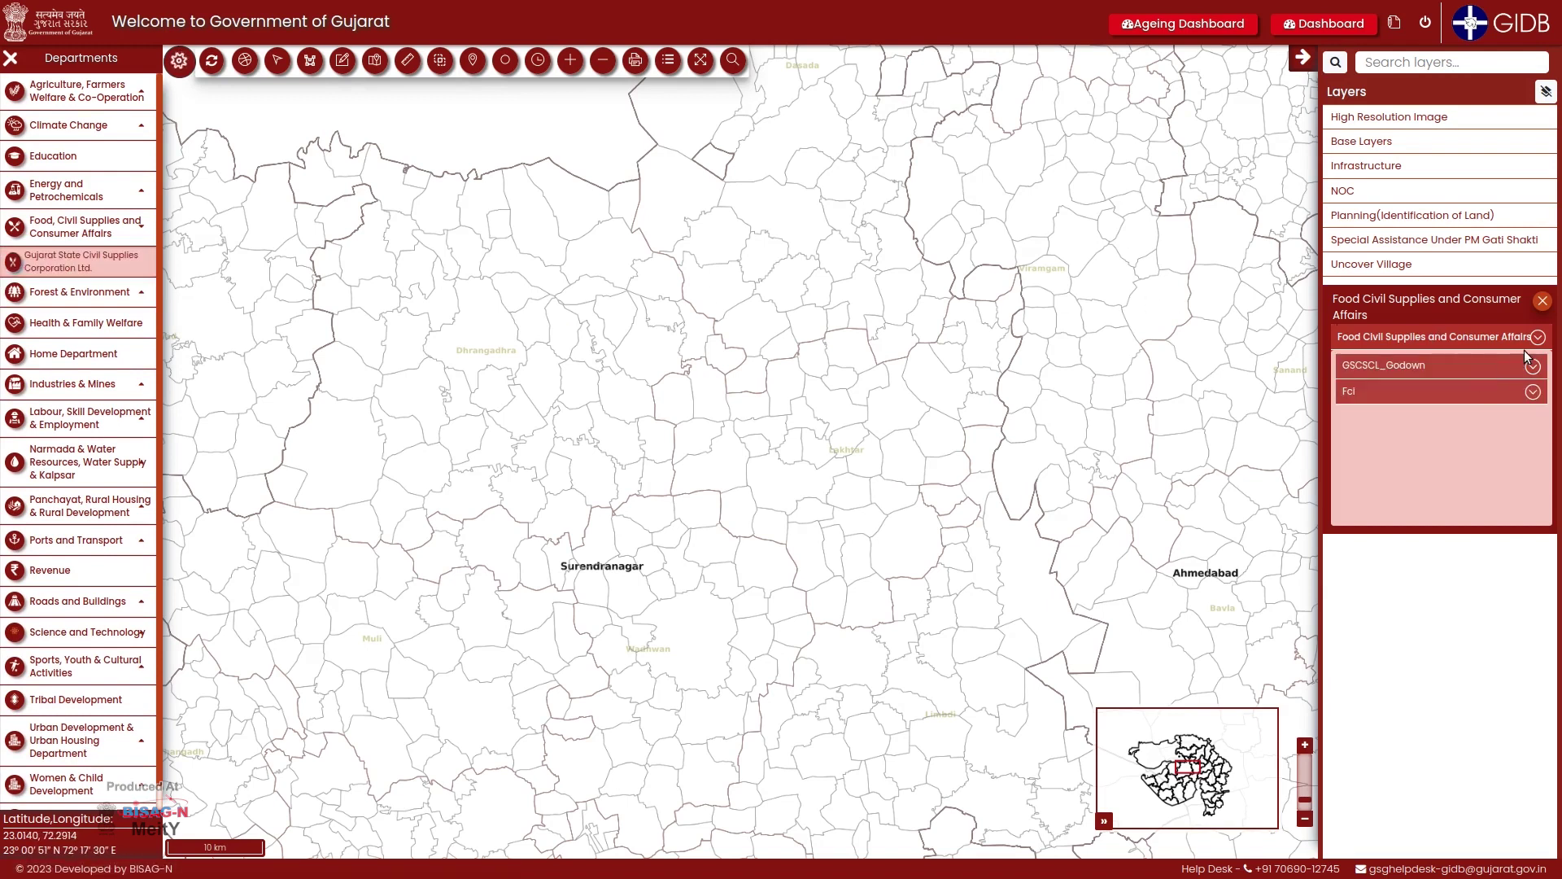
left_click(1511, 361)
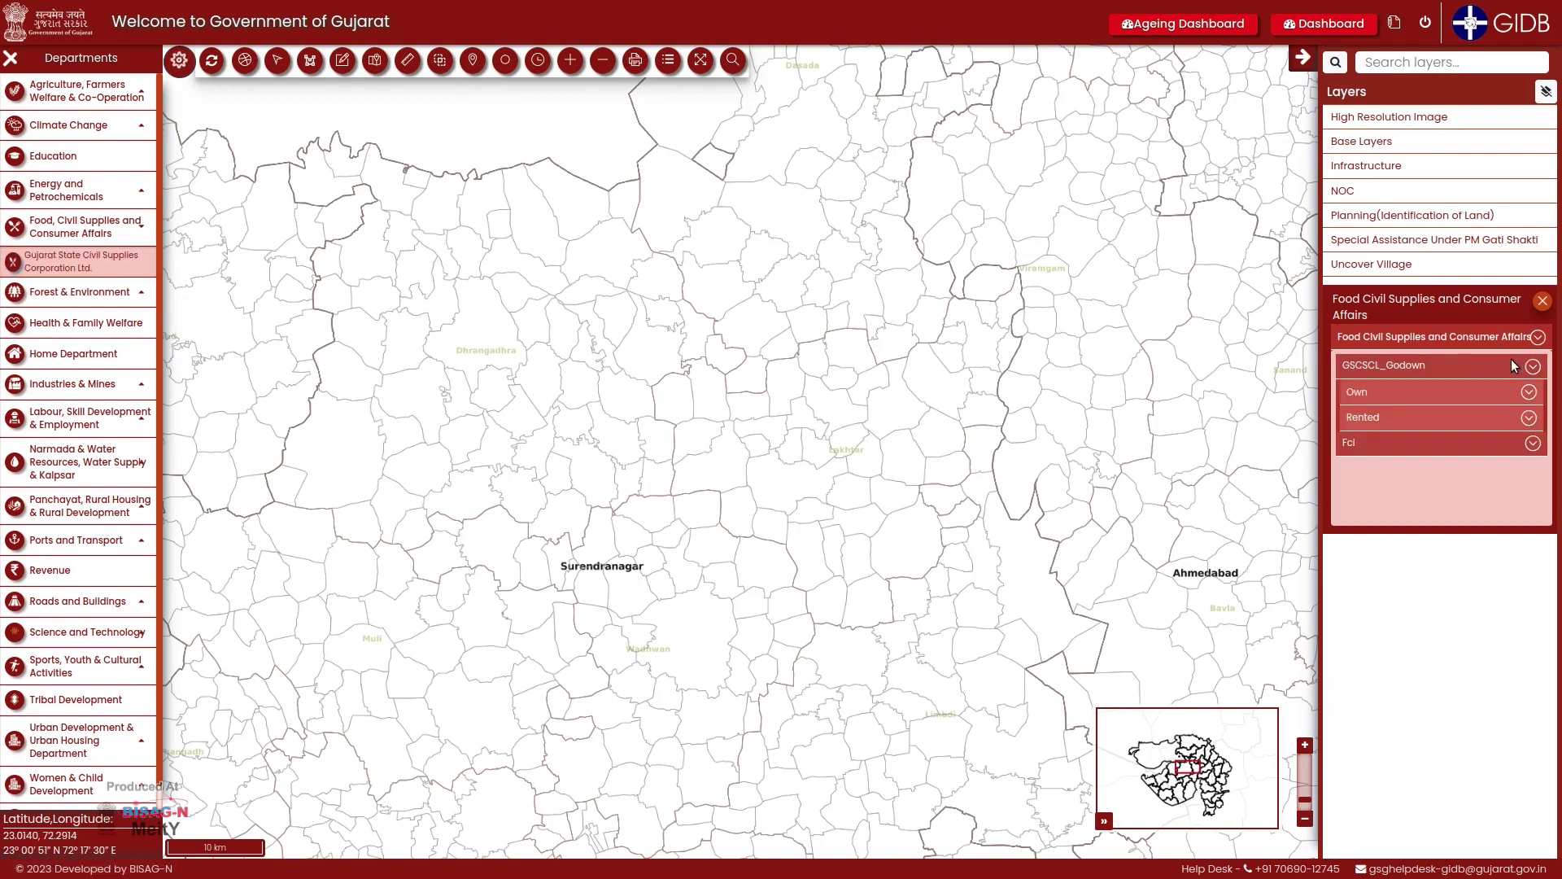
left_click(1486, 394)
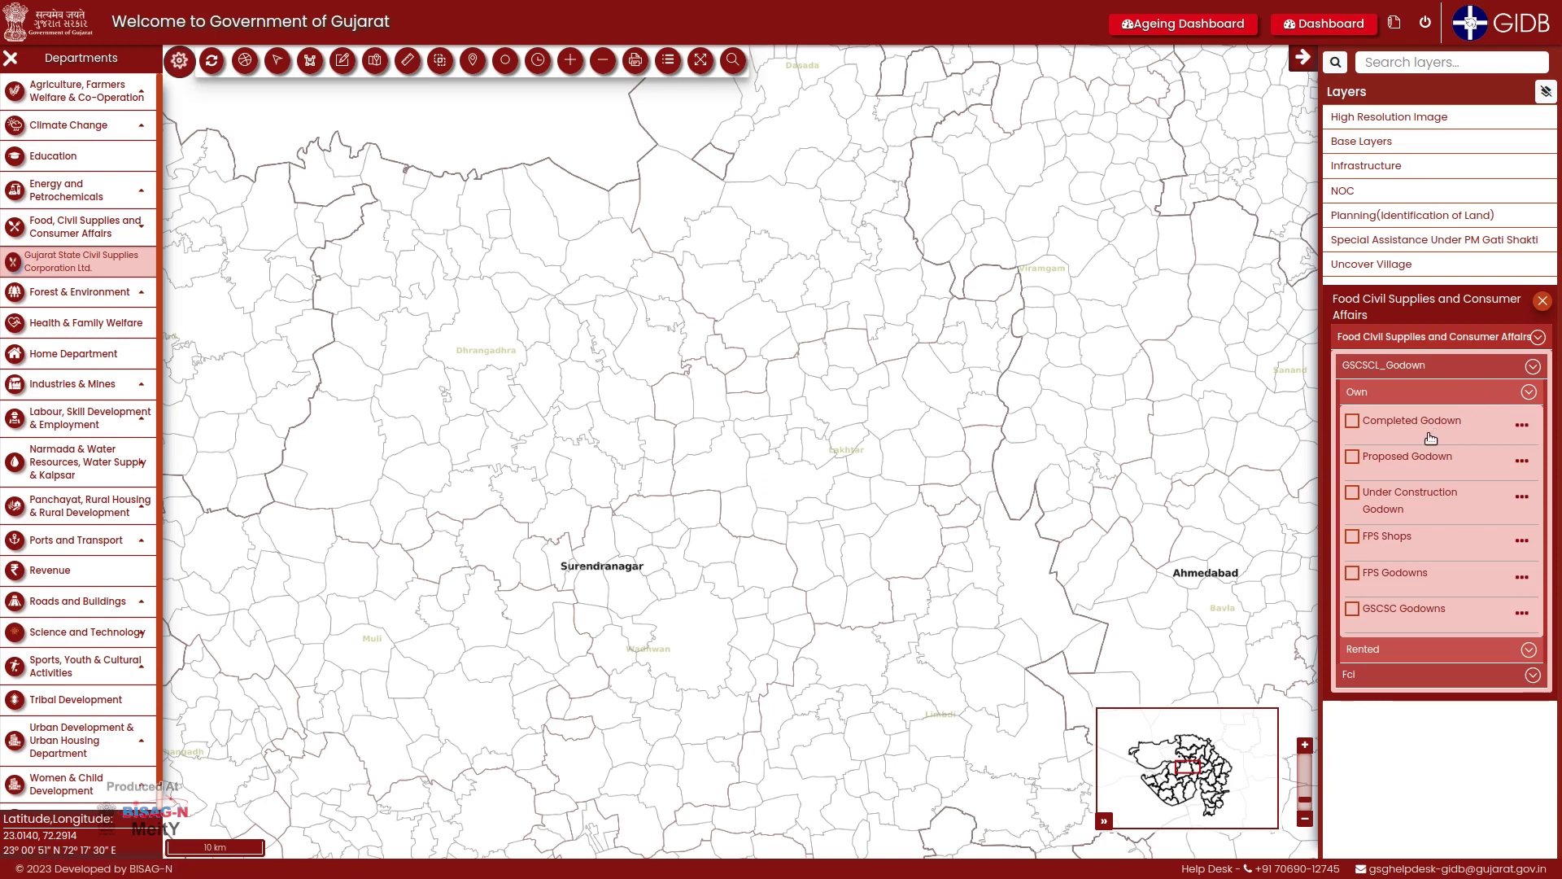
left_click(1352, 420)
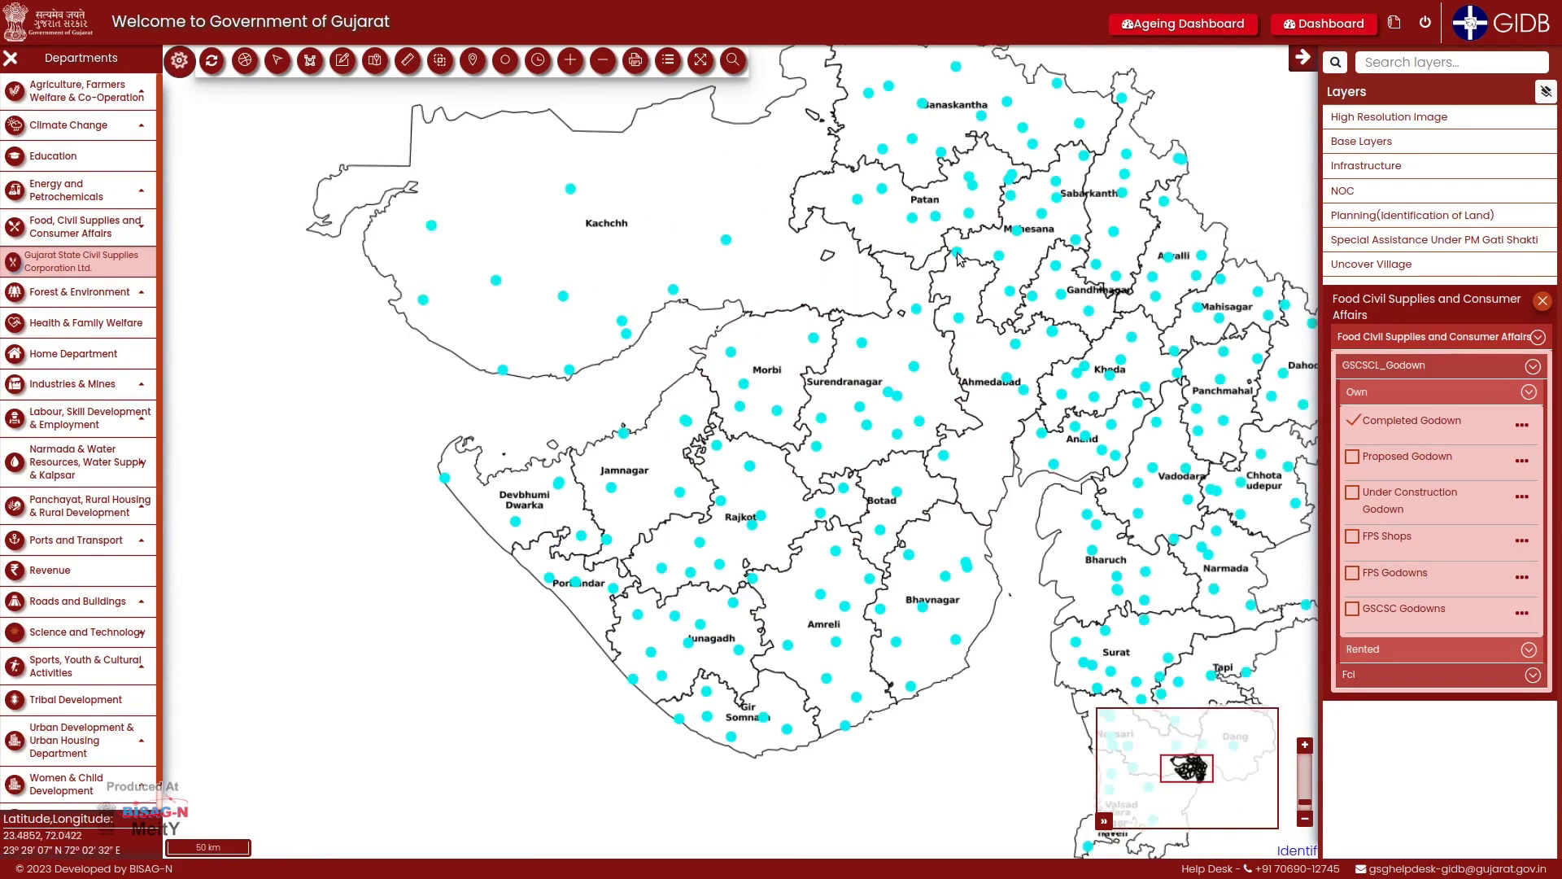
Check a completed godown's details, close the popup, and load the Education layer group.
left_click(961, 259)
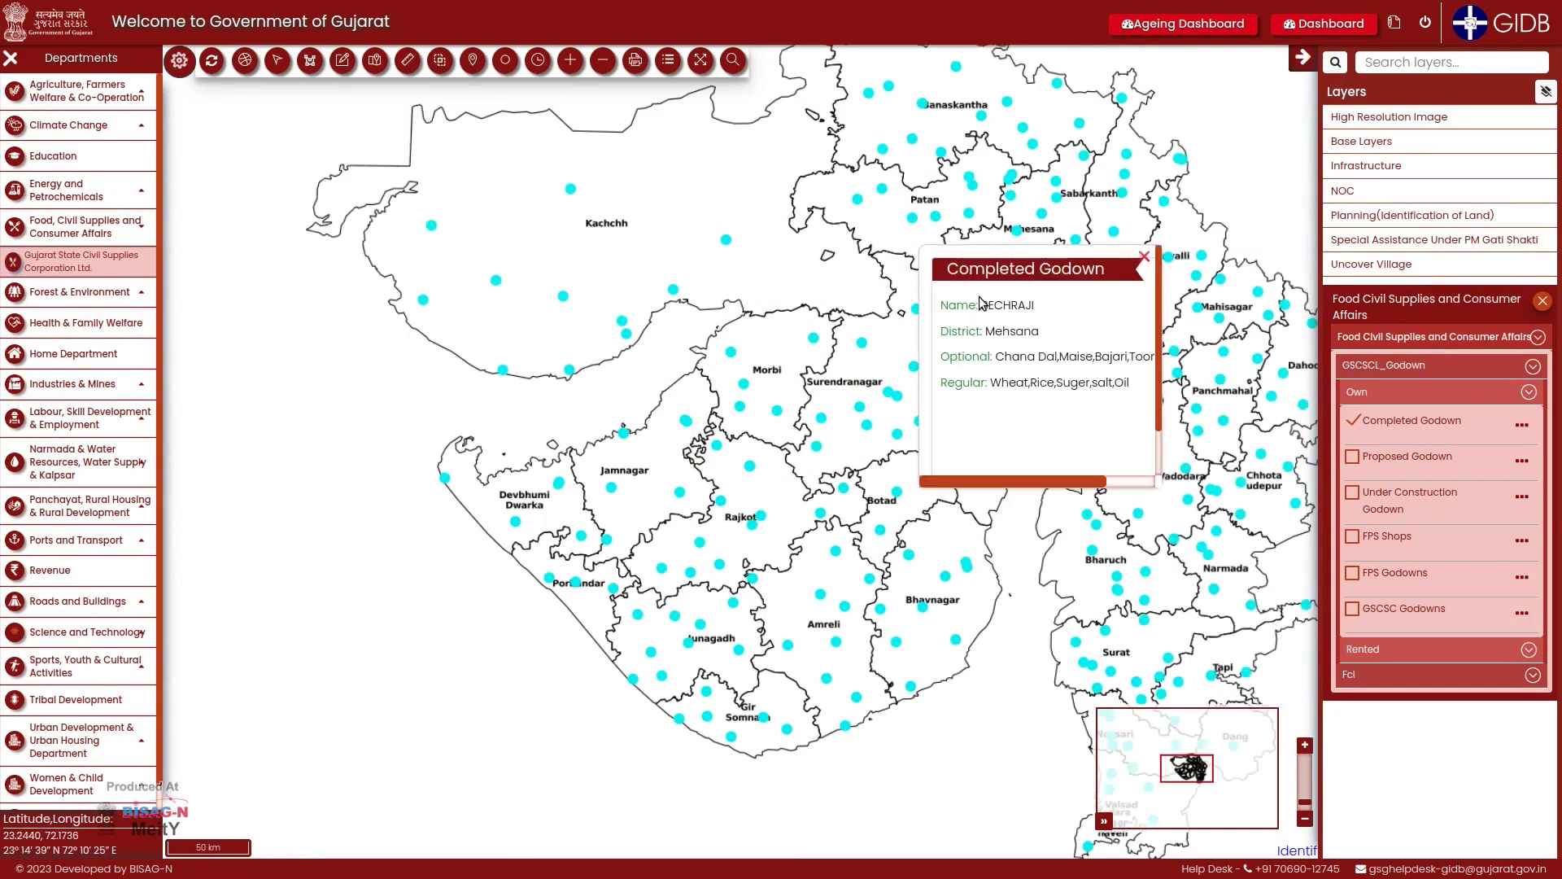
left_click(1145, 259)
left_click(50, 158)
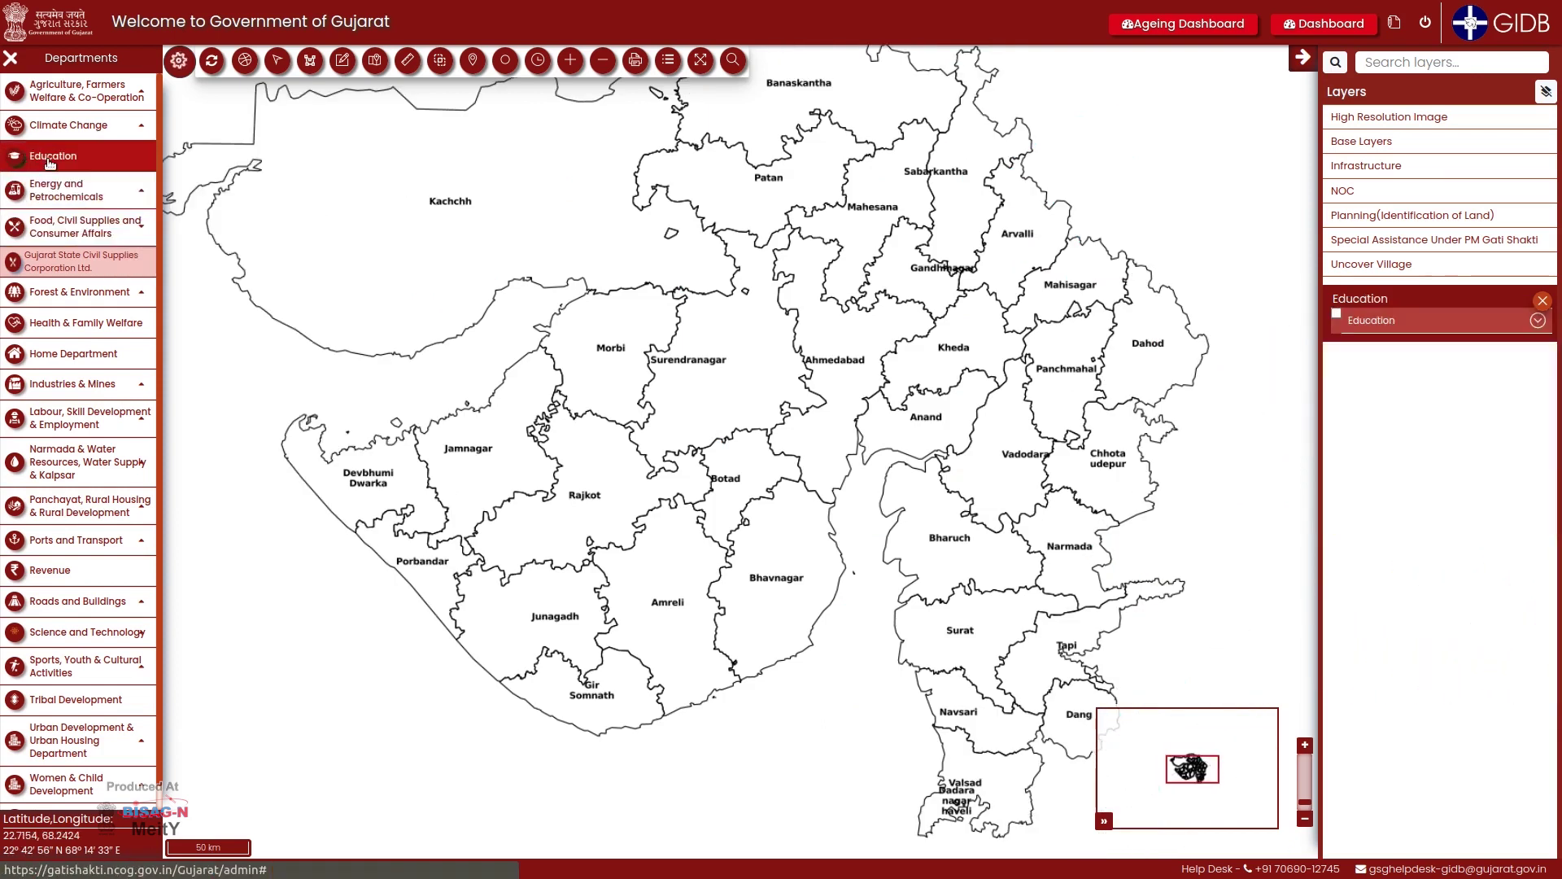
Expand the Education group and show the School layer on the map.
left_click(1353, 320)
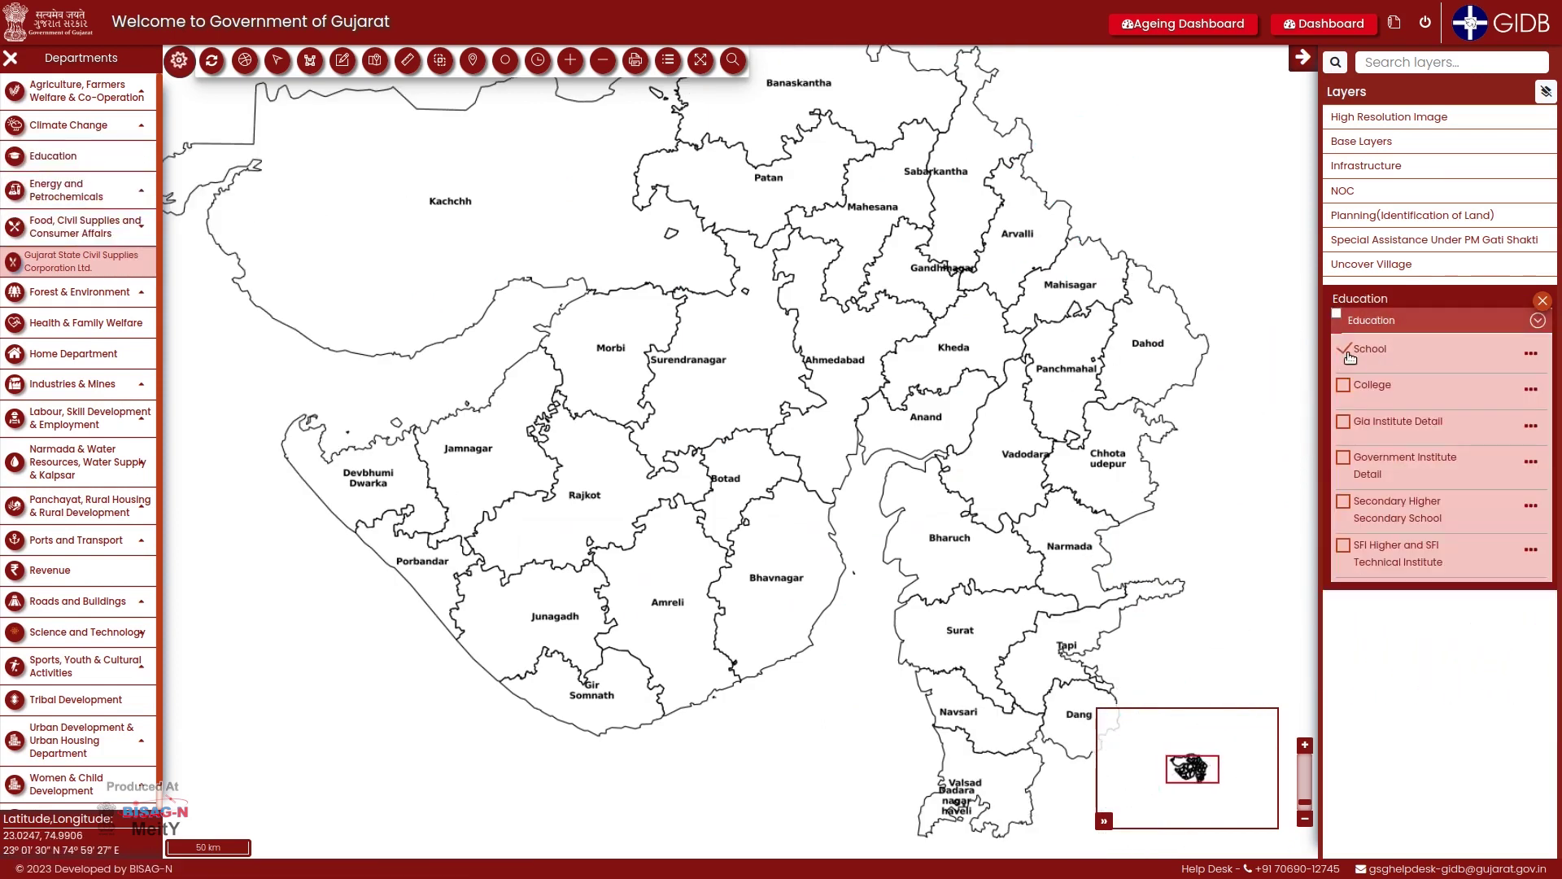
left_click(848, 271)
scroll(877, 375, "down", 1)
scroll(865, 394, "down", 2)
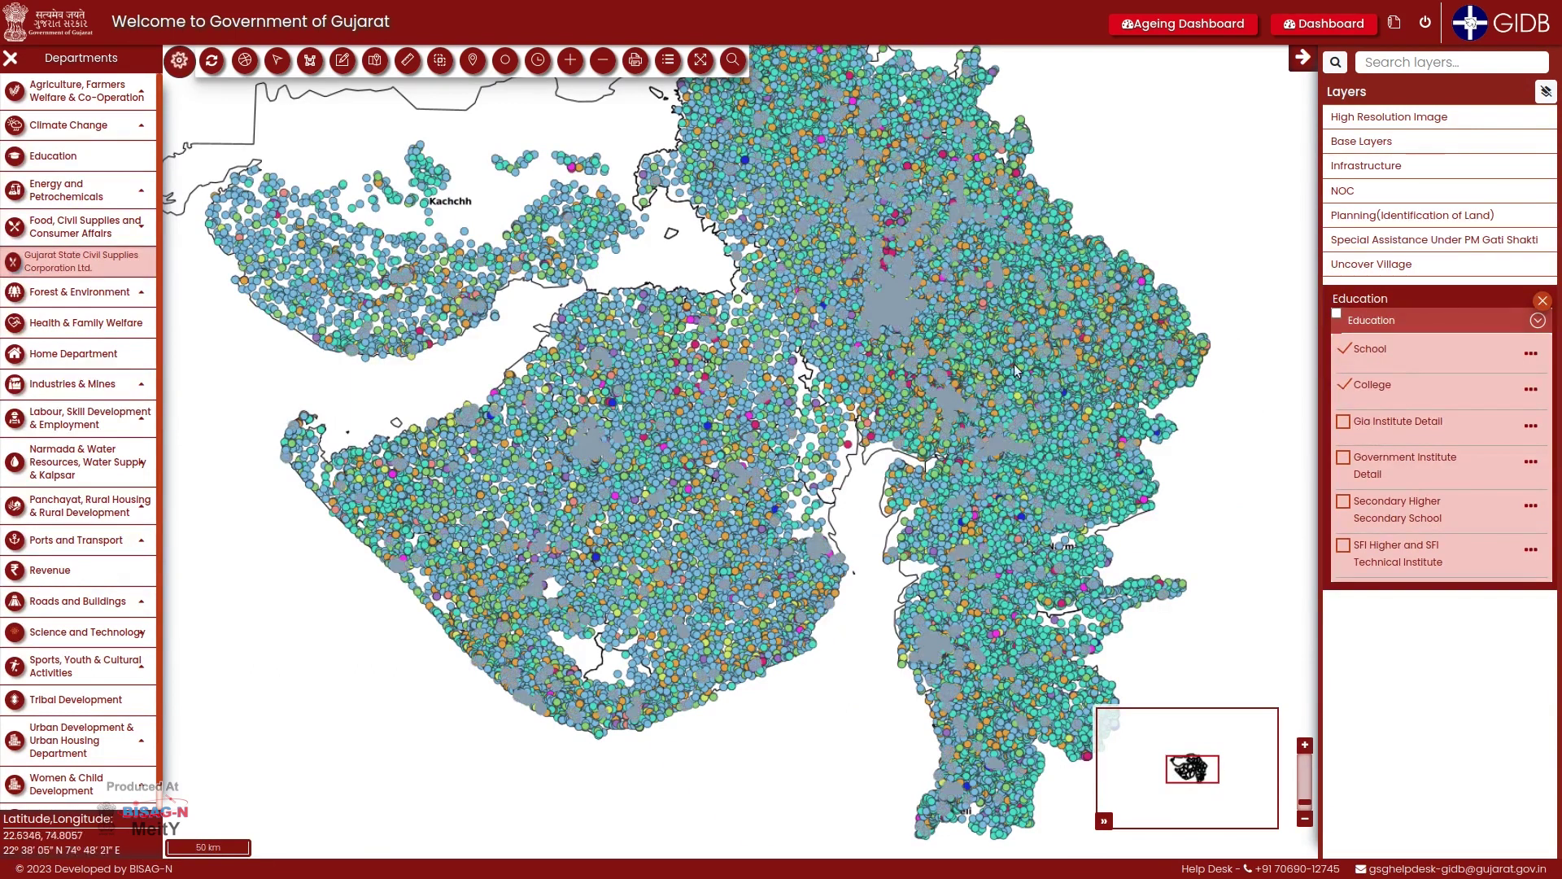
View the details of college Id 1 in Ahmedabad district, then close the popup.
left_click(889, 313)
scroll(890, 325, "up", 1)
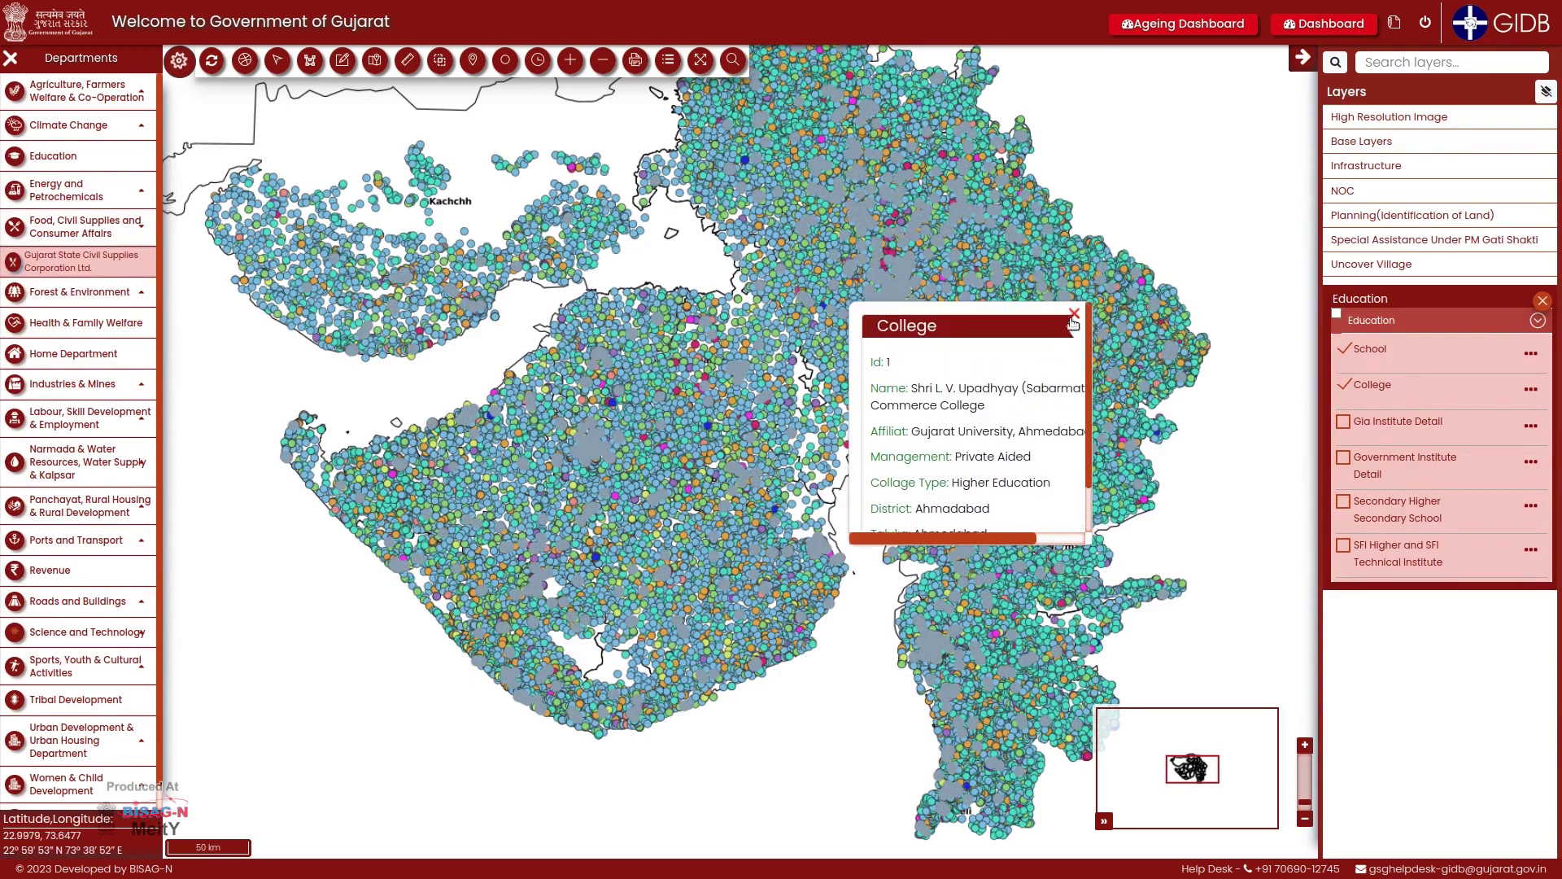
left_click(1336, 313)
left_click(1531, 353)
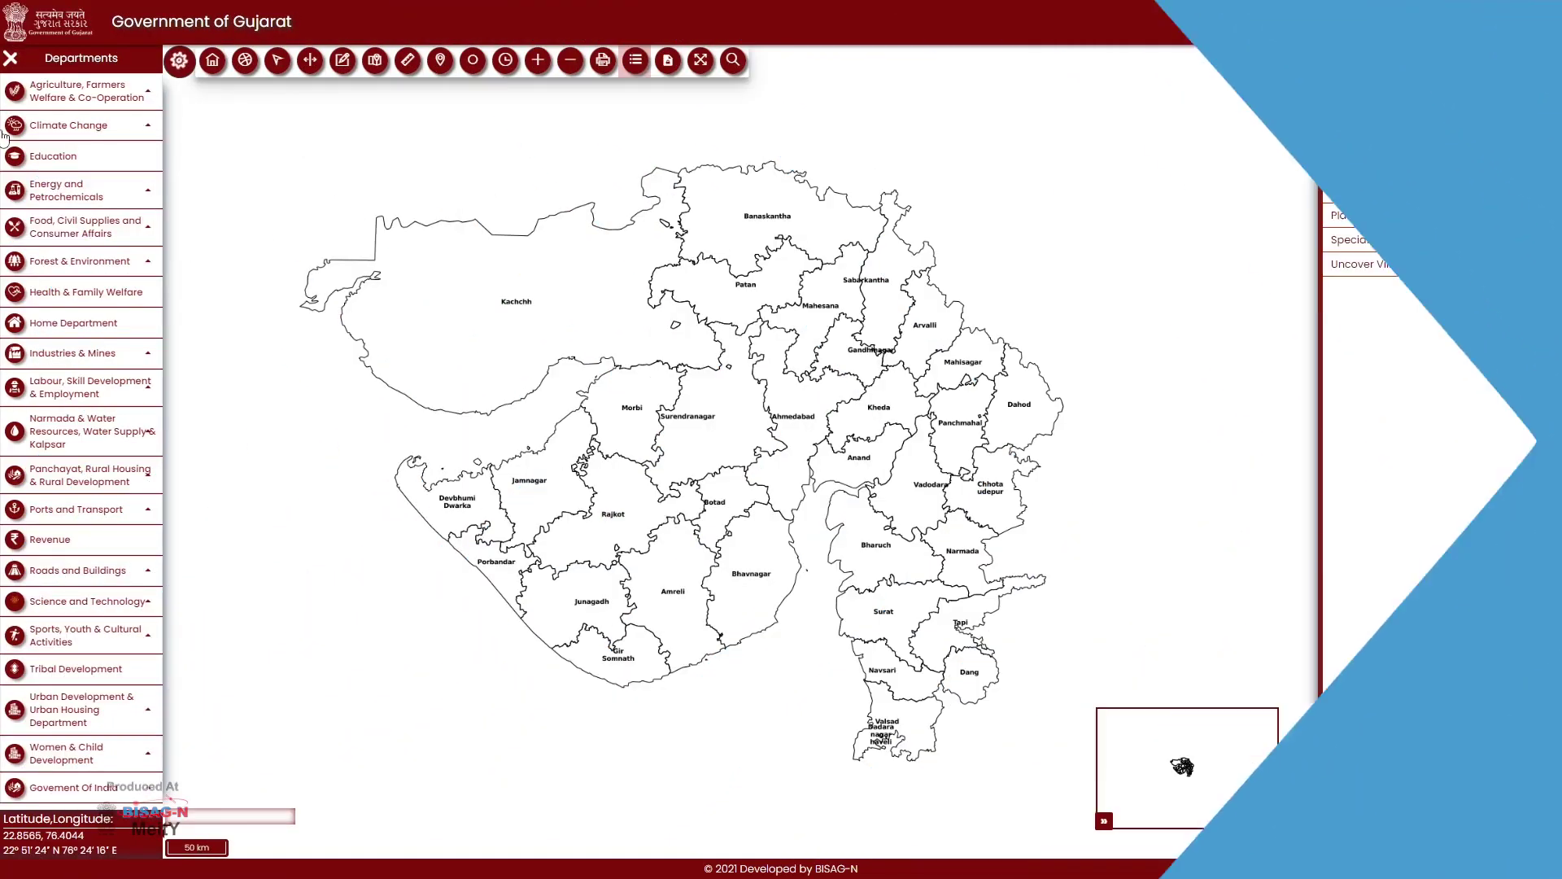
left_click(36, 152)
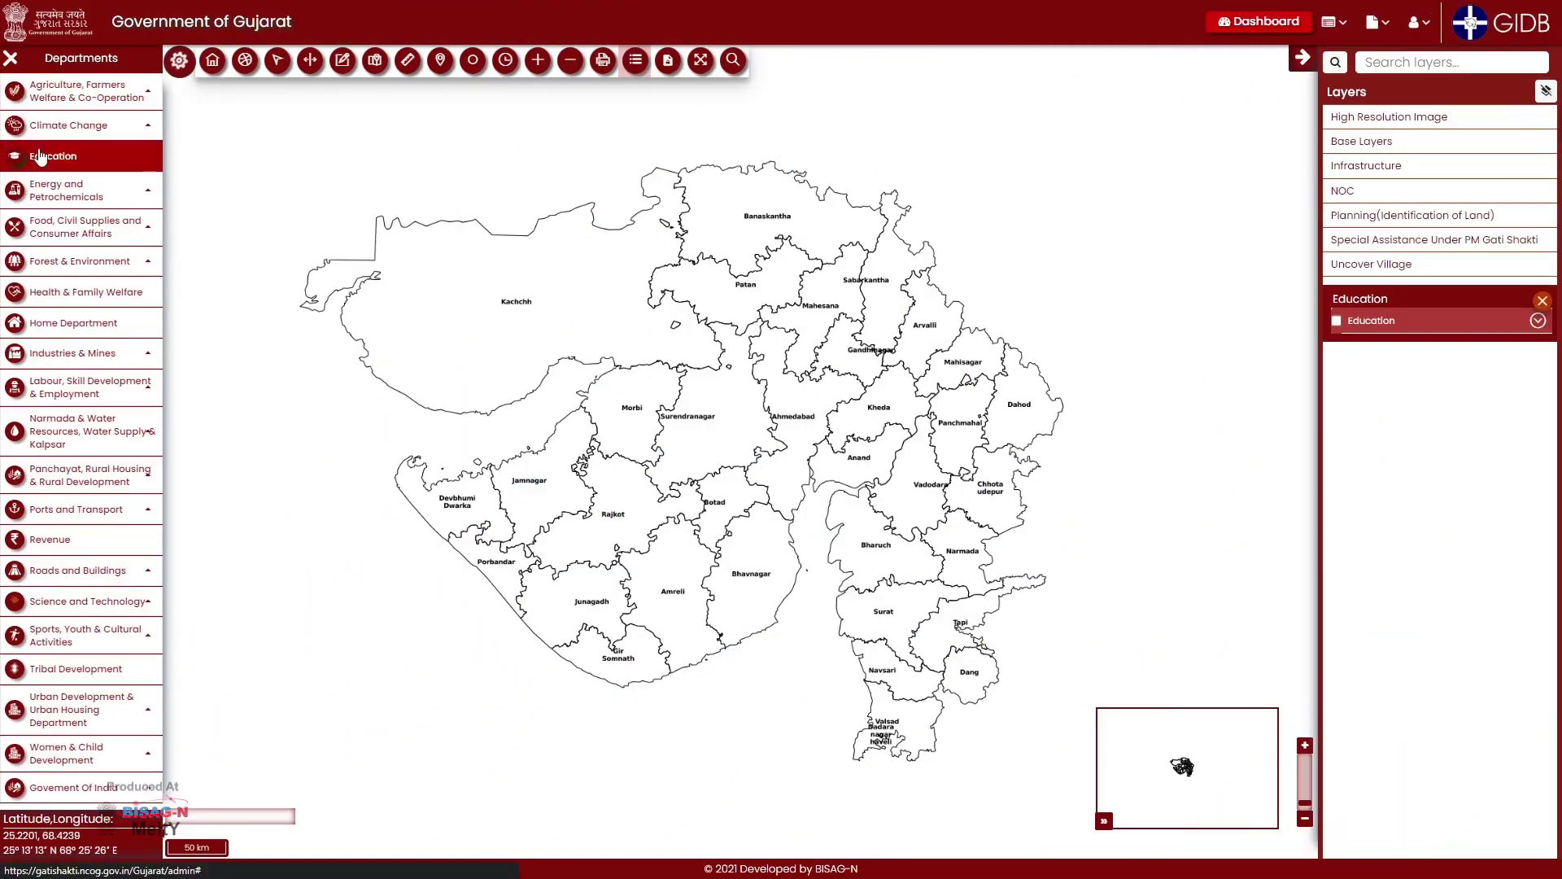
left_click(1337, 320)
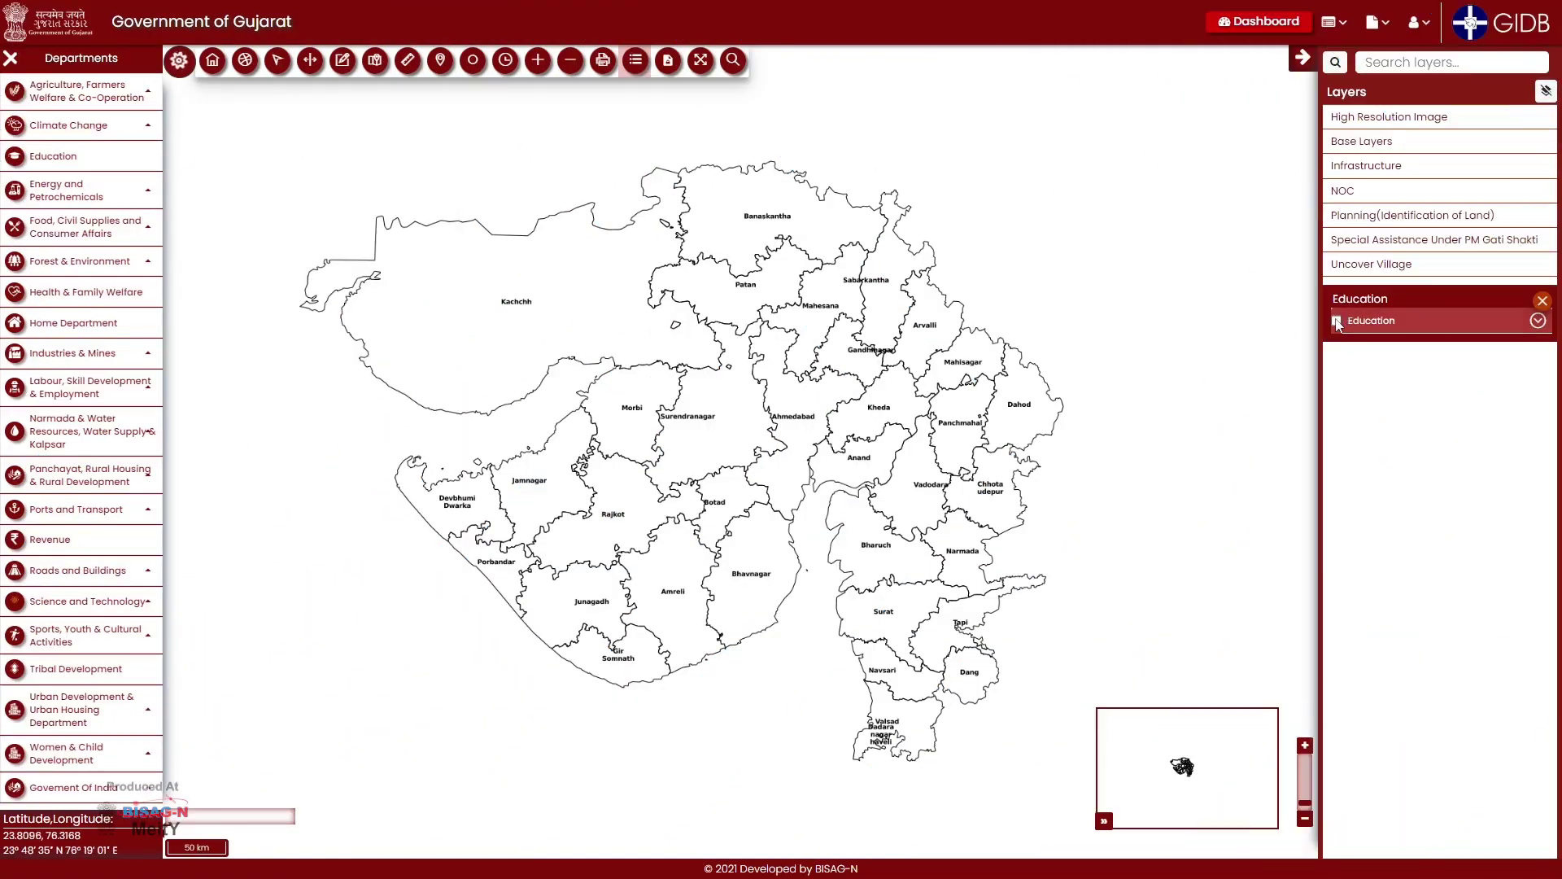
left_click(1538, 320)
left_click(1532, 356)
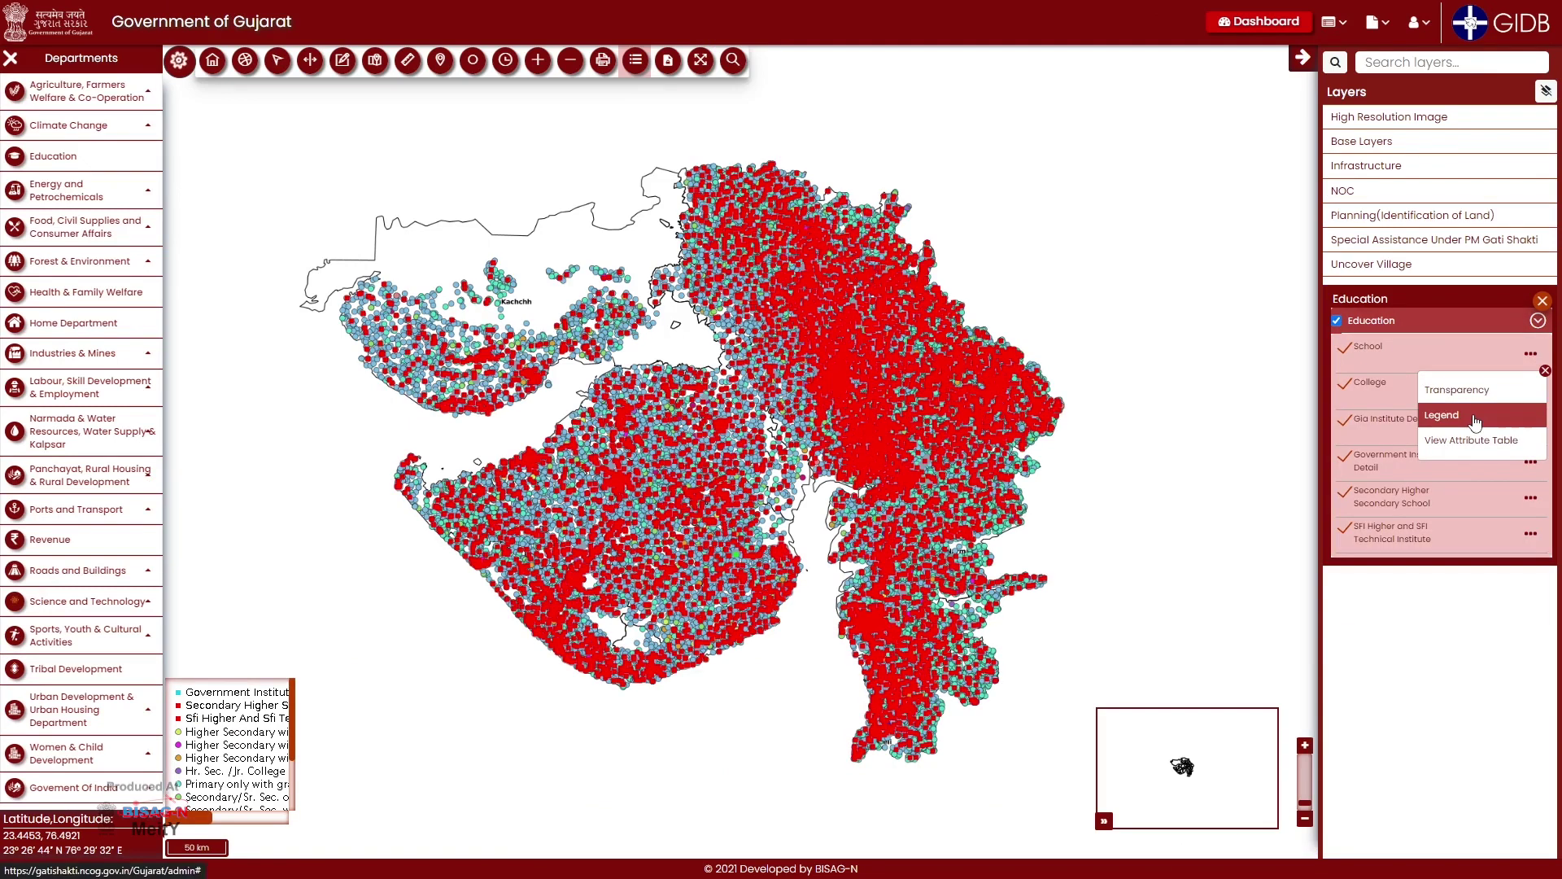
left_click(1452, 415)
left_click(1491, 393)
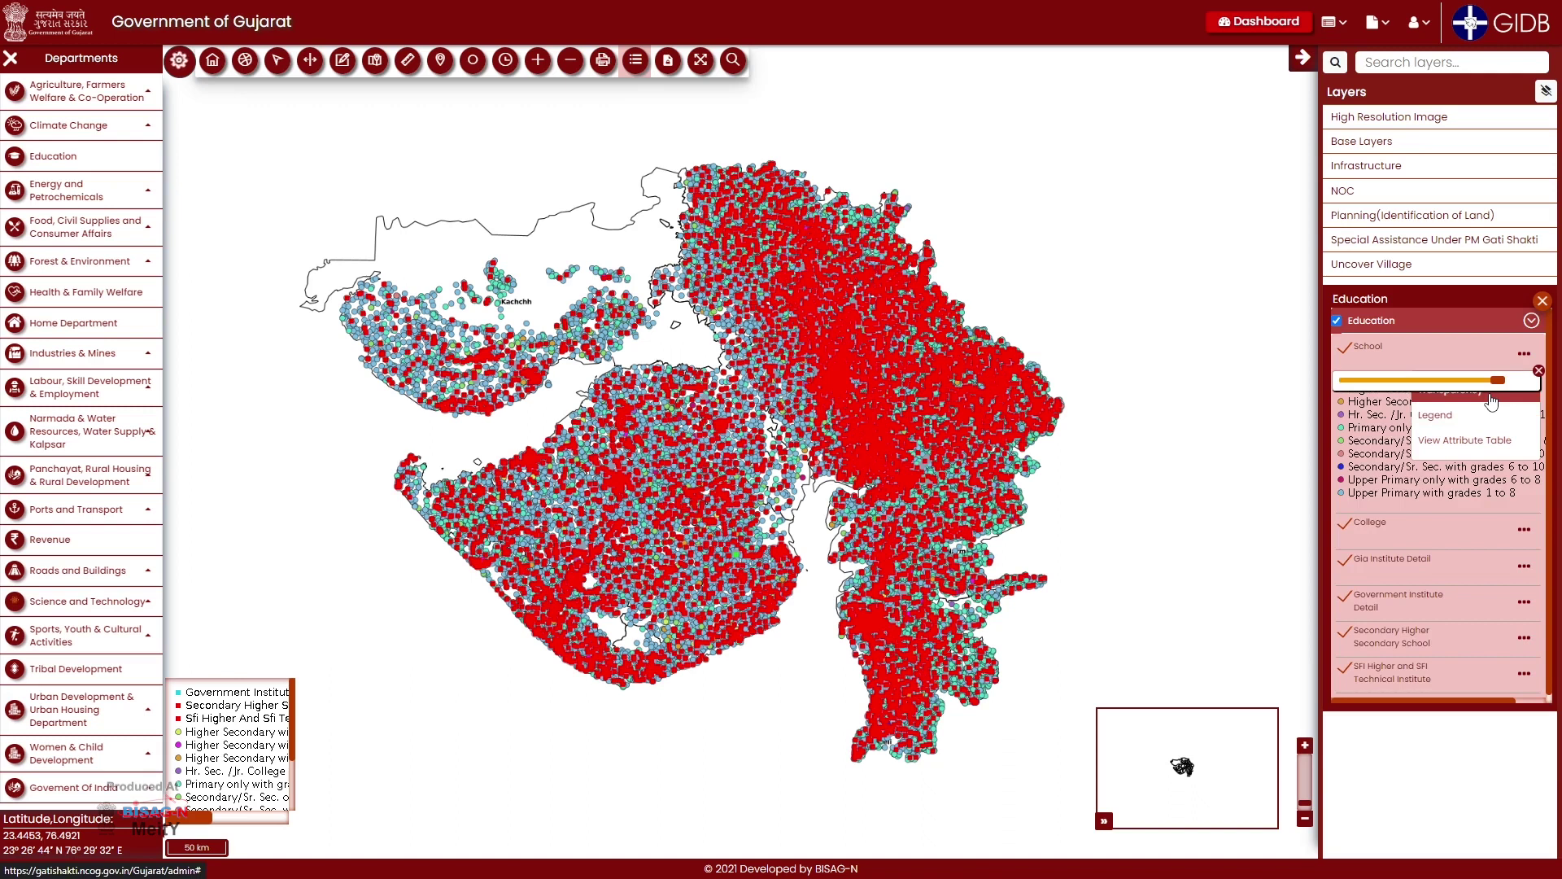
left_click_drag(1497, 391, 1343, 389)
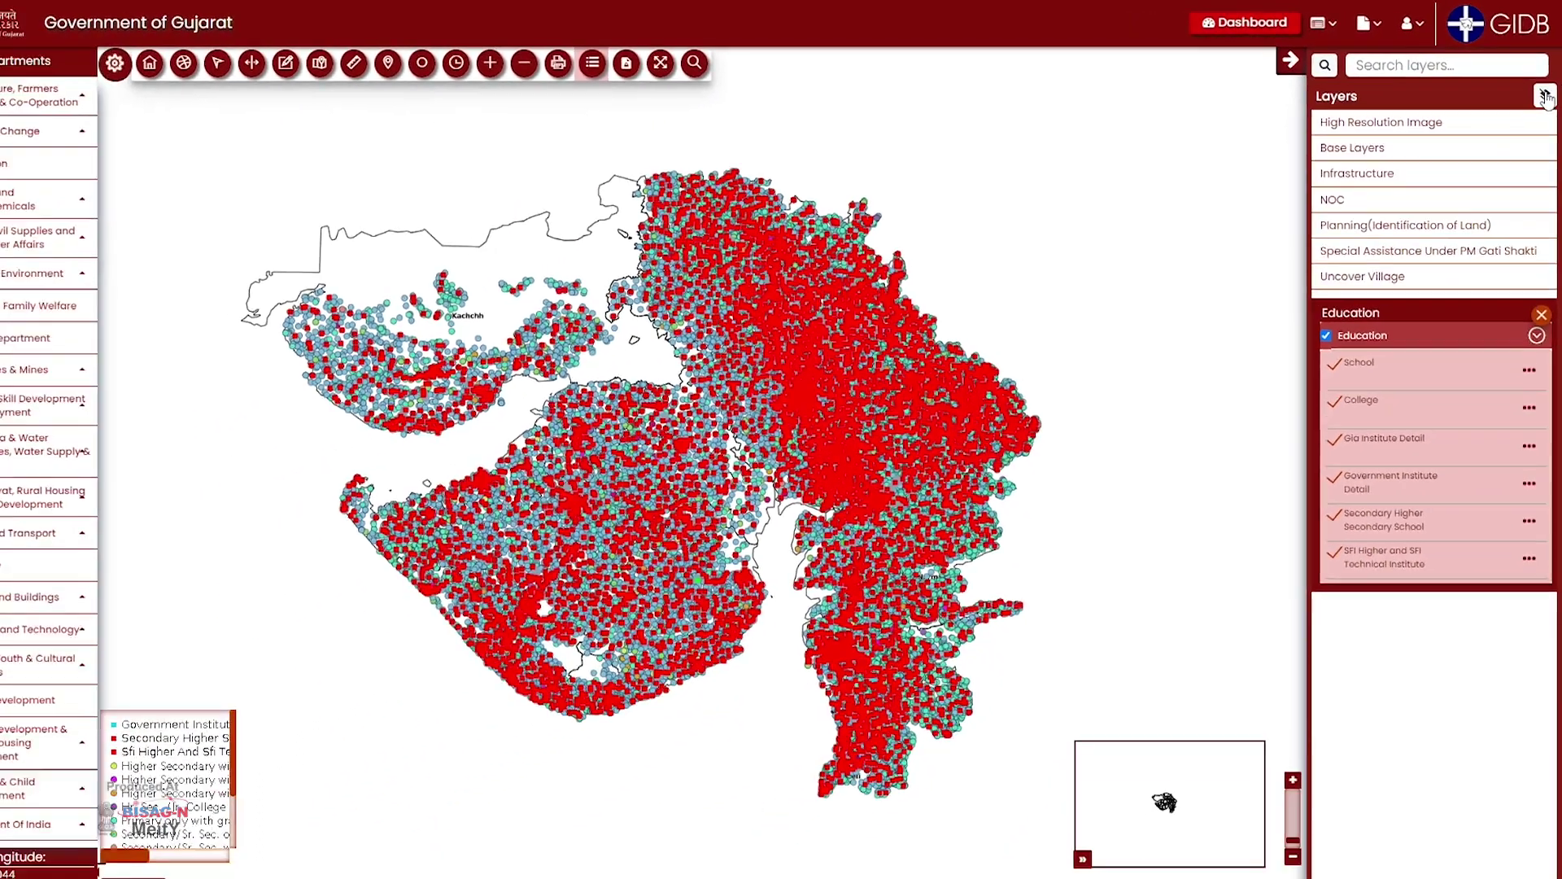
left_click(1541, 112)
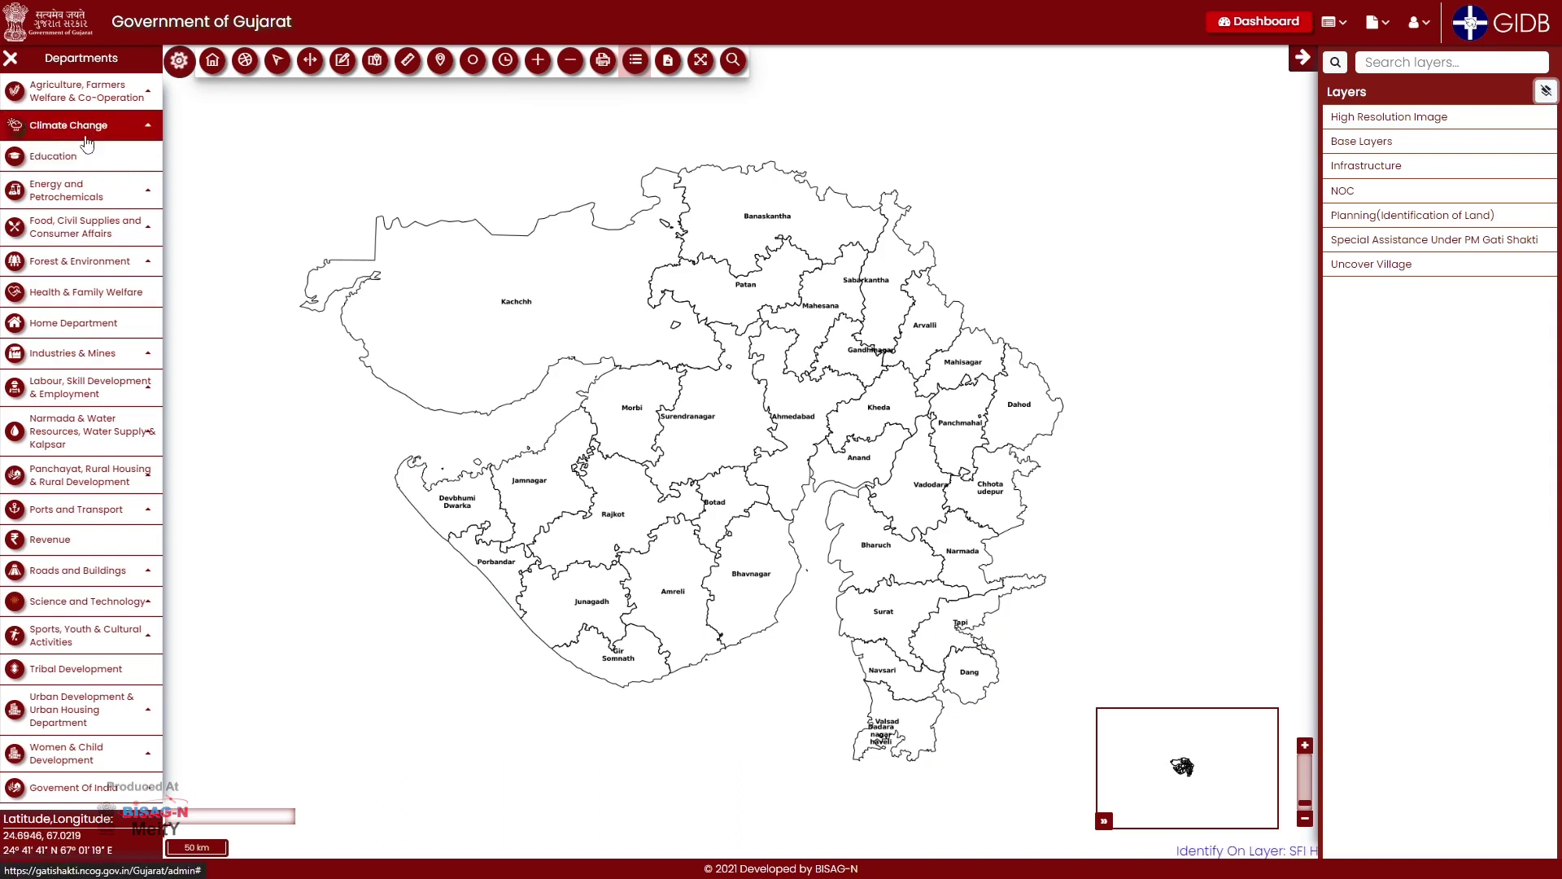
Show all Education layers, search layers for 'education', and switch on the searched Education group.
left_click(97, 161)
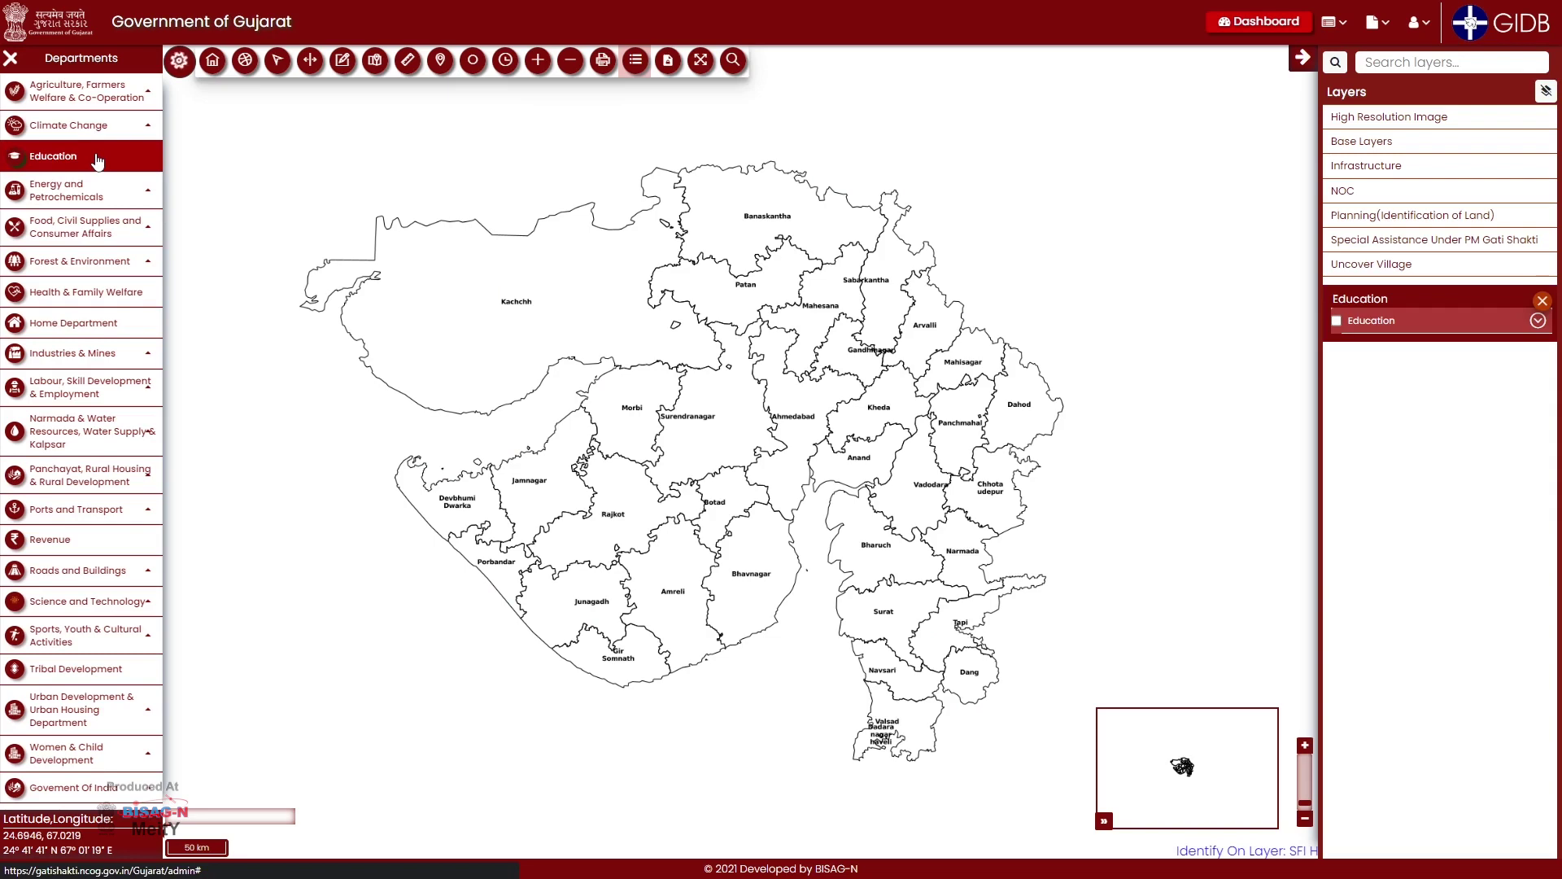
left_click(1336, 320)
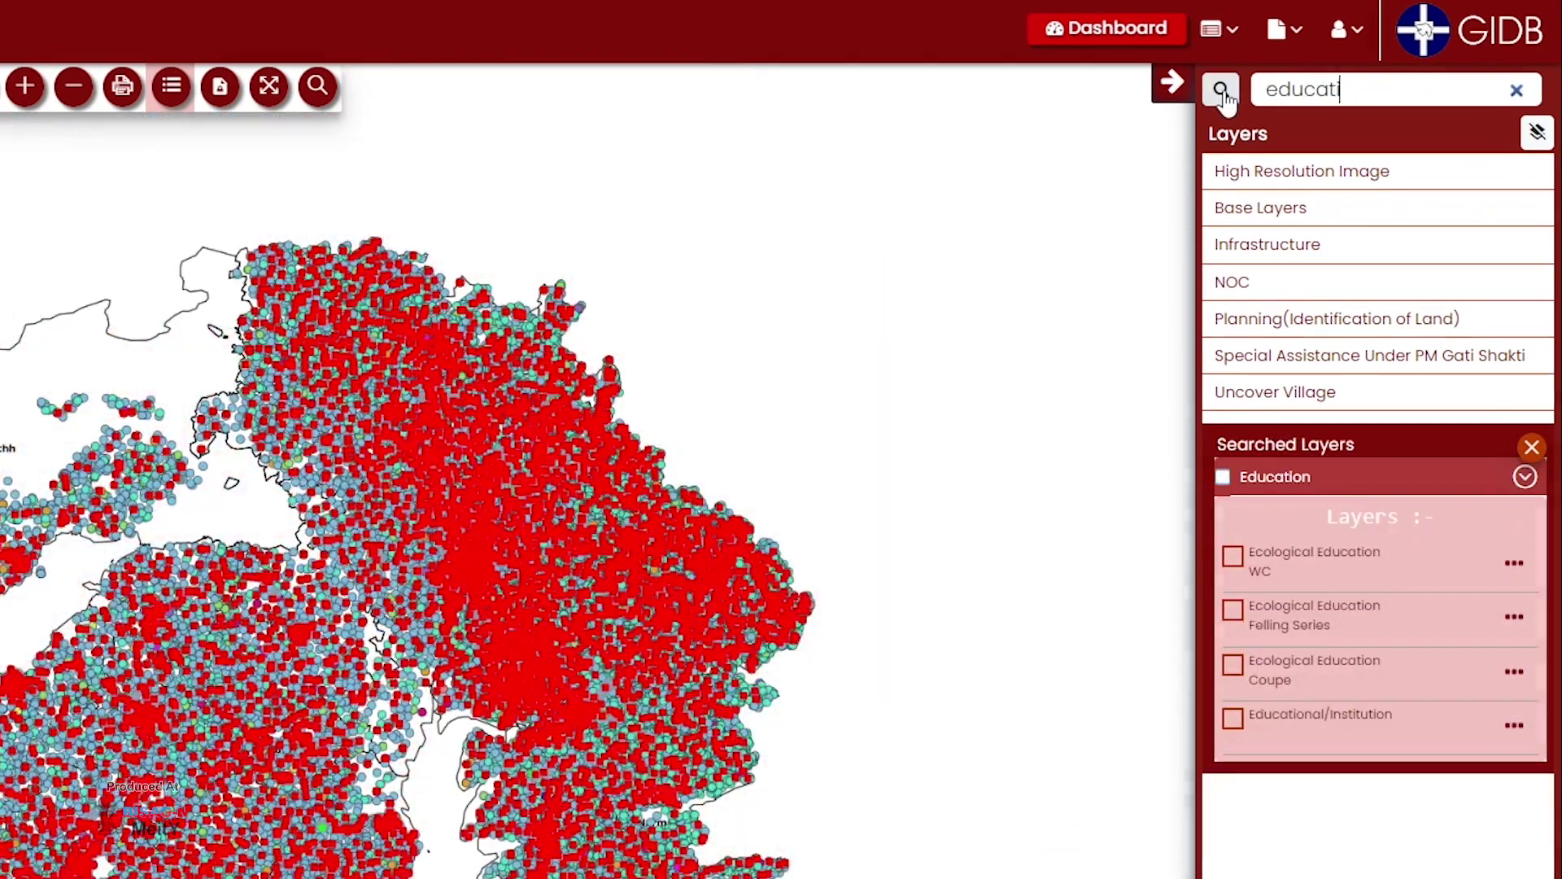
type("on")
left_click(1223, 477)
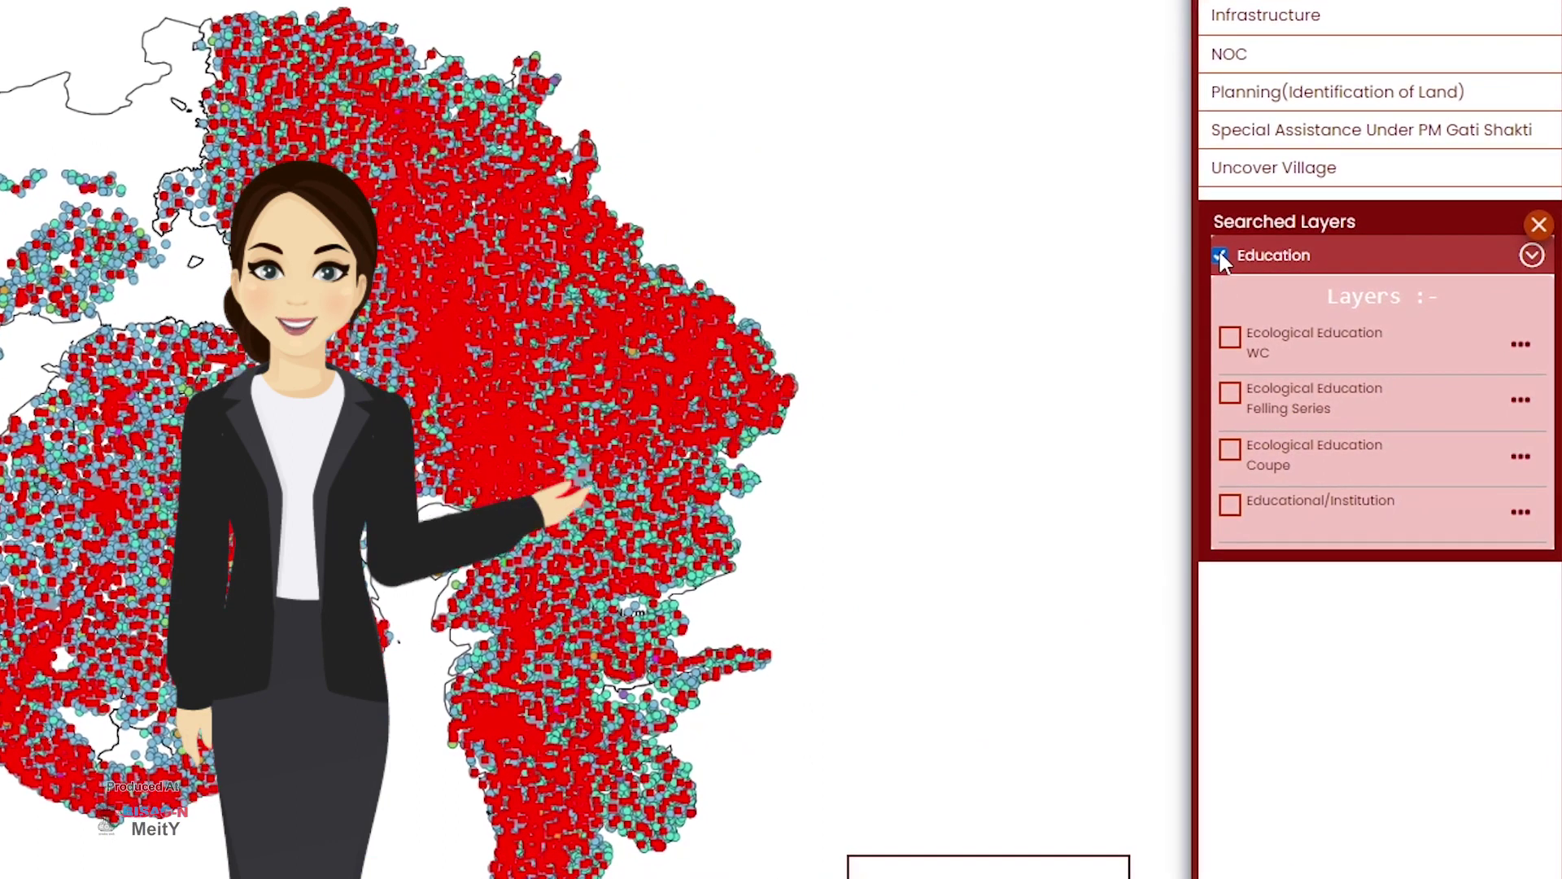
Switch off the Education group under Searched Layers.
left_click(1219, 254)
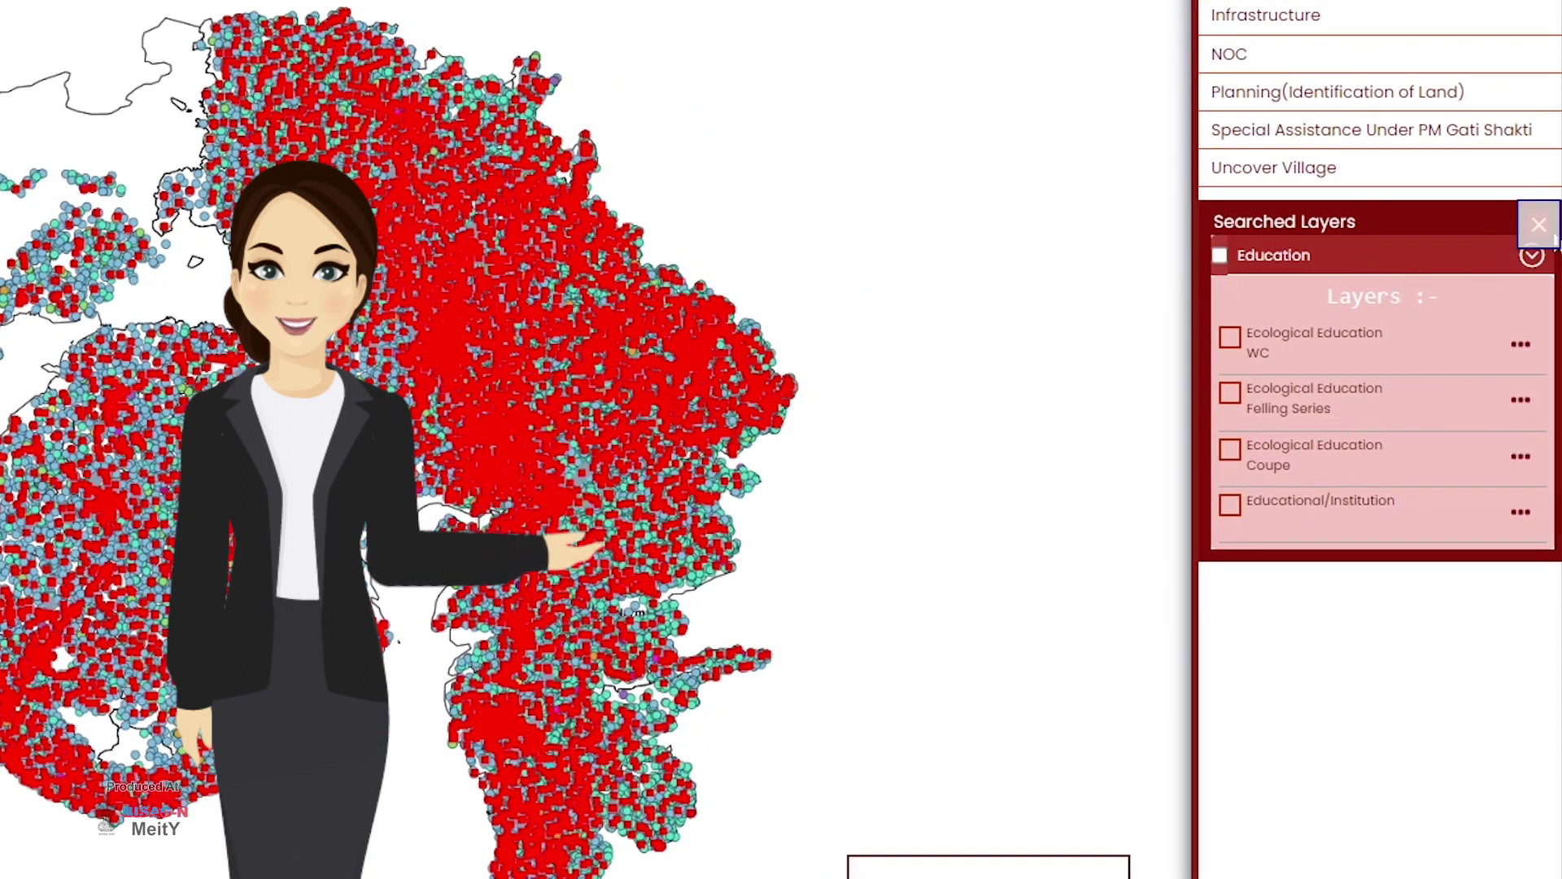